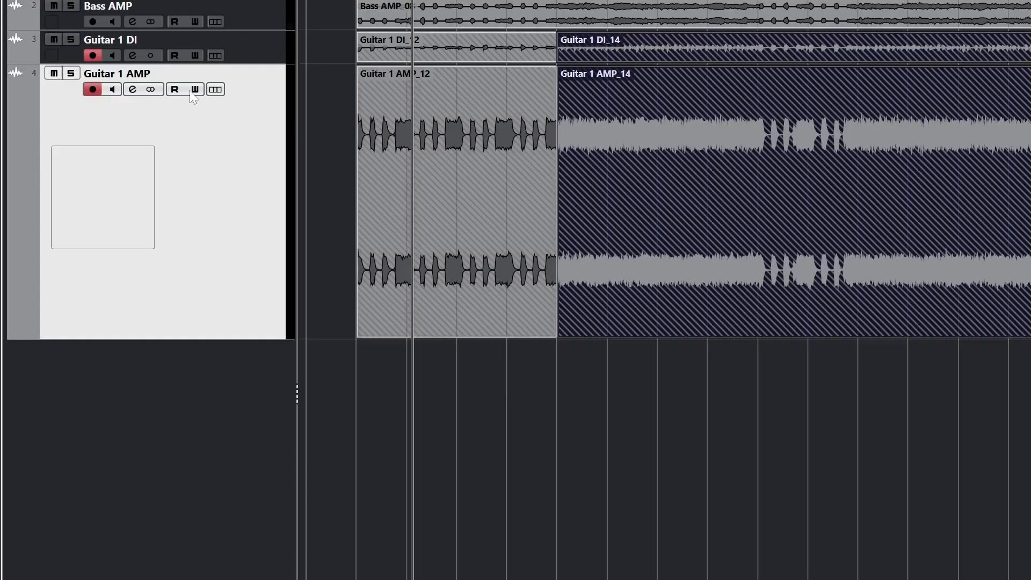
click(216, 89)
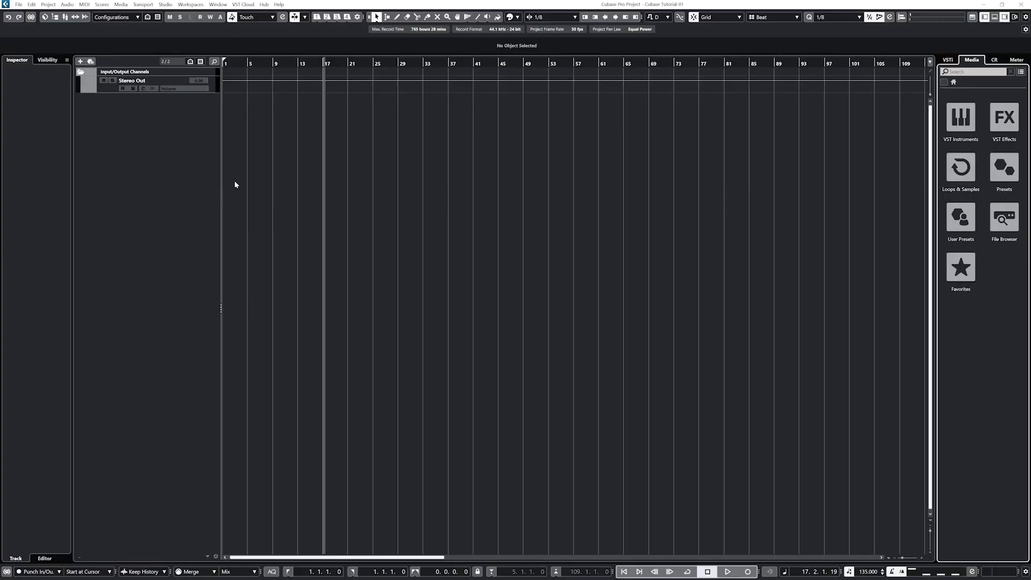
Add a mono audio track named "Bass DI" with Guitar In (Mono) as its input and Stereo Out as its output.
right_click(156, 150)
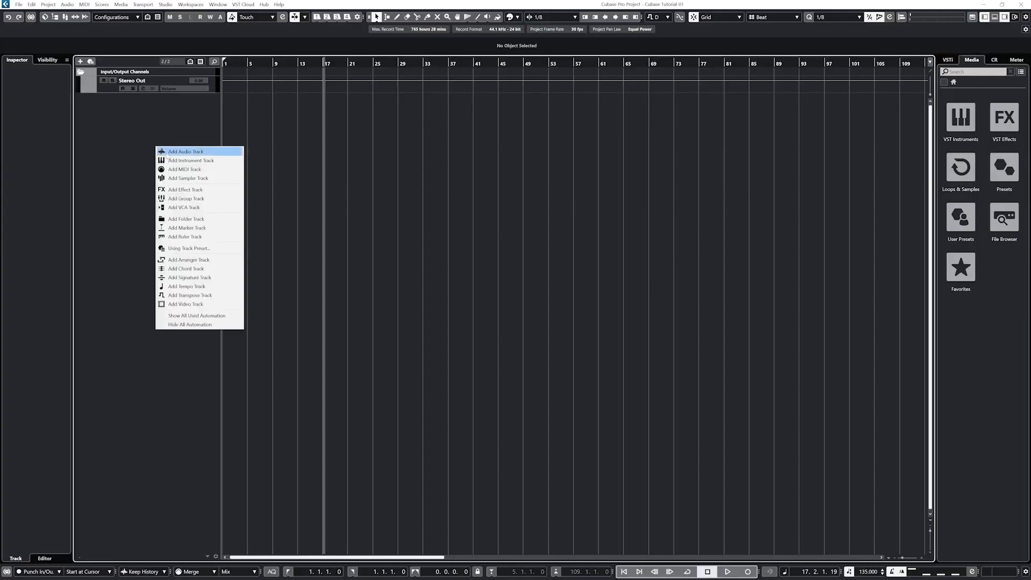
click(172, 153)
click(543, 293)
click(531, 318)
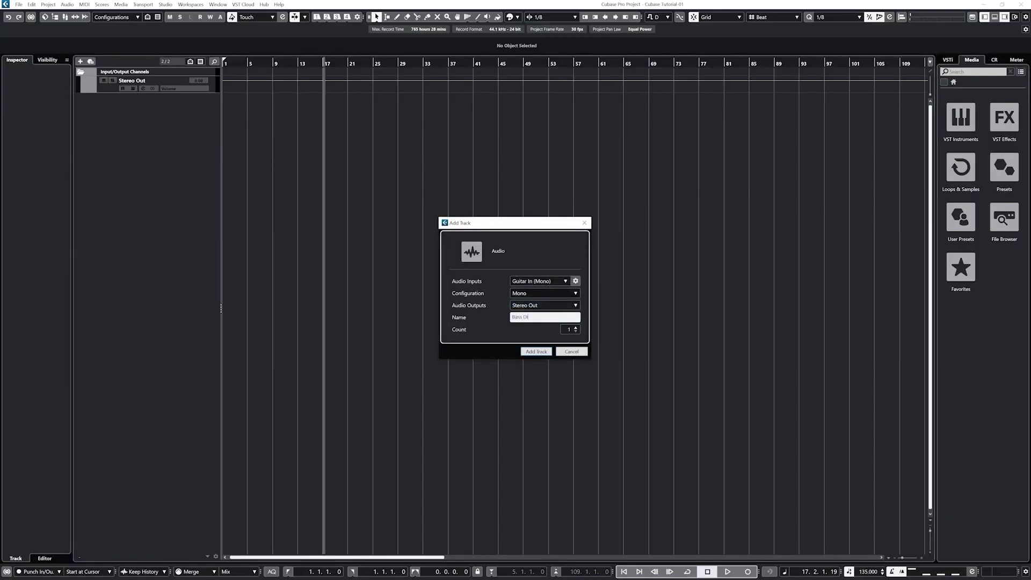
click(535, 353)
Add a stereo audio track named "Bass AMP" with Eleven Rig L / R (Stereo) as its input.
right_click(132, 157)
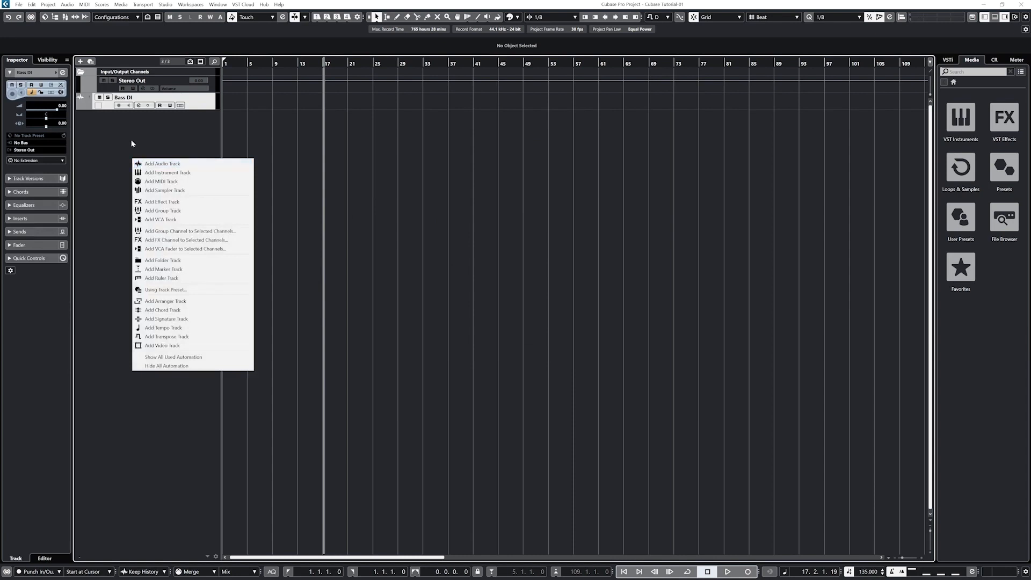
click(133, 143)
click(80, 61)
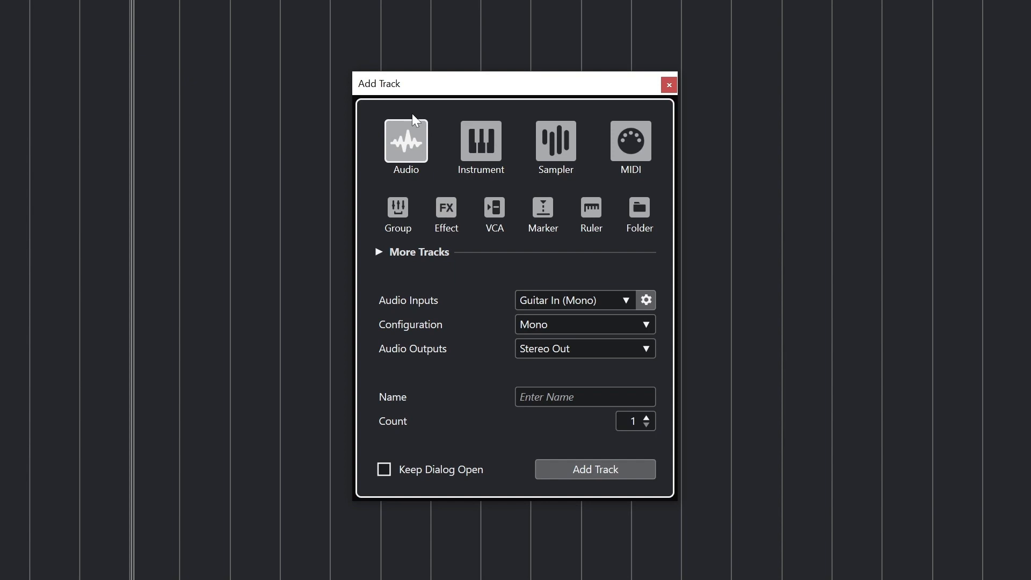
click(600, 301)
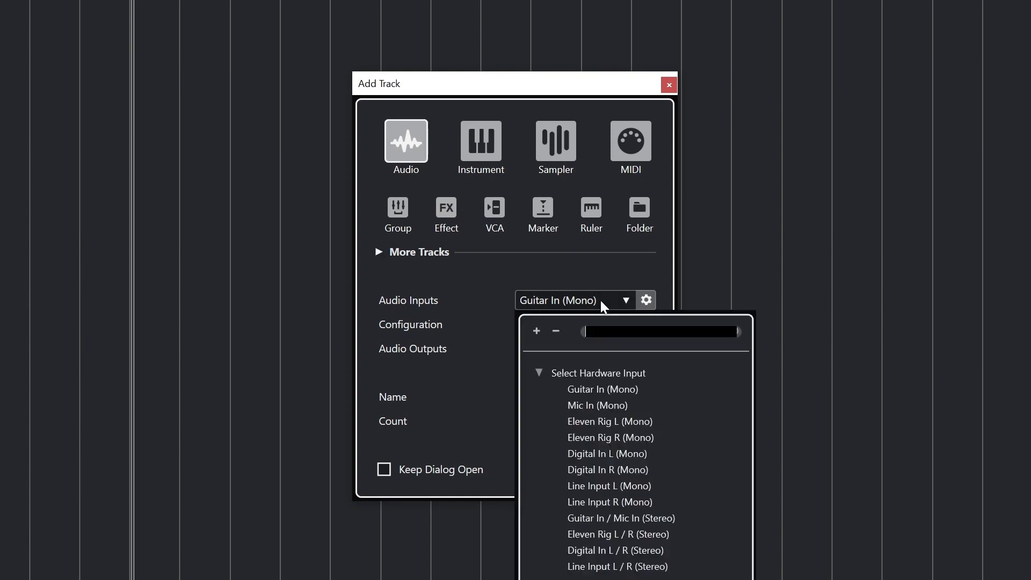
click(615, 537)
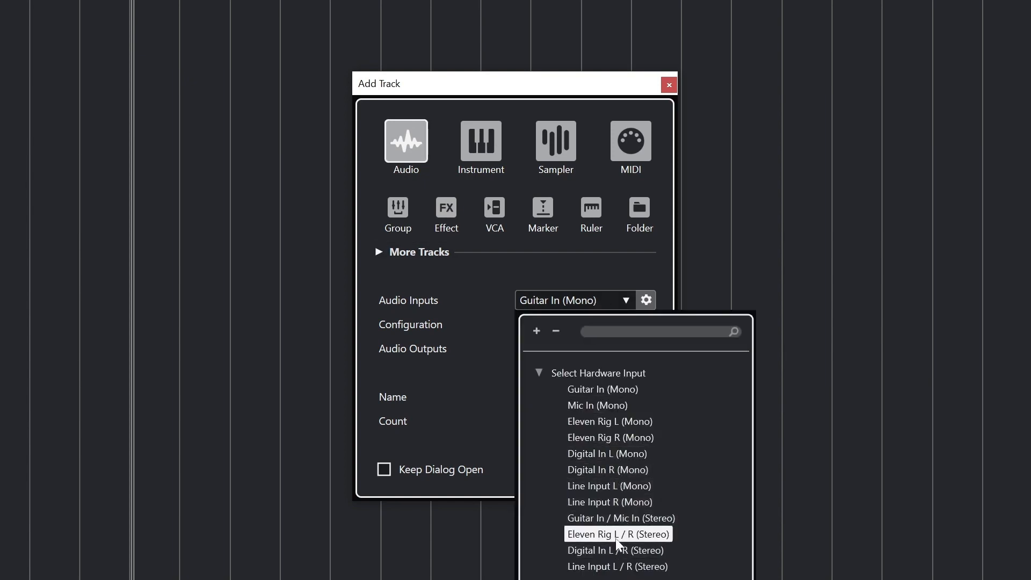
click(572, 324)
click(562, 363)
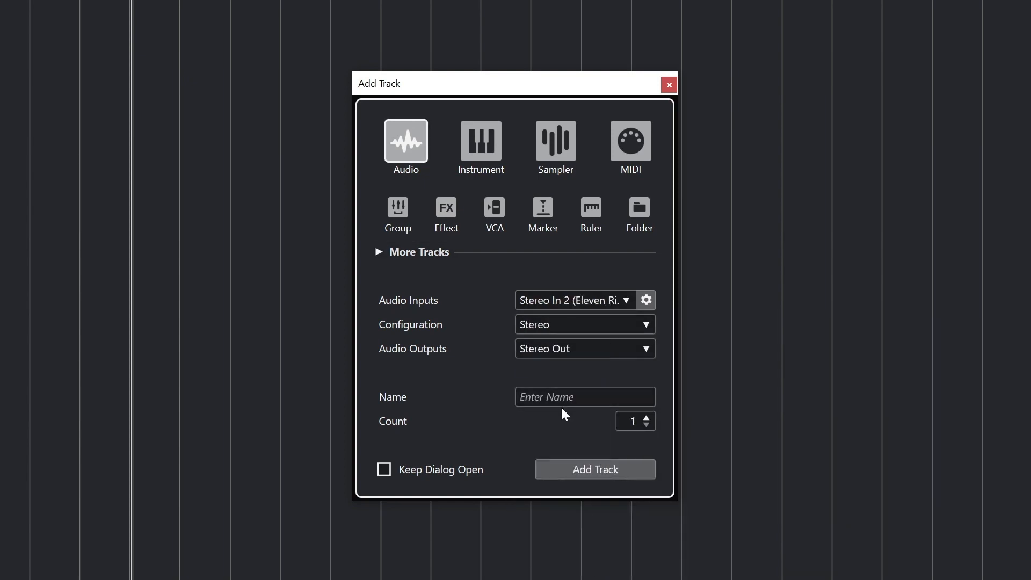
click(561, 401)
text(Bass AMP)
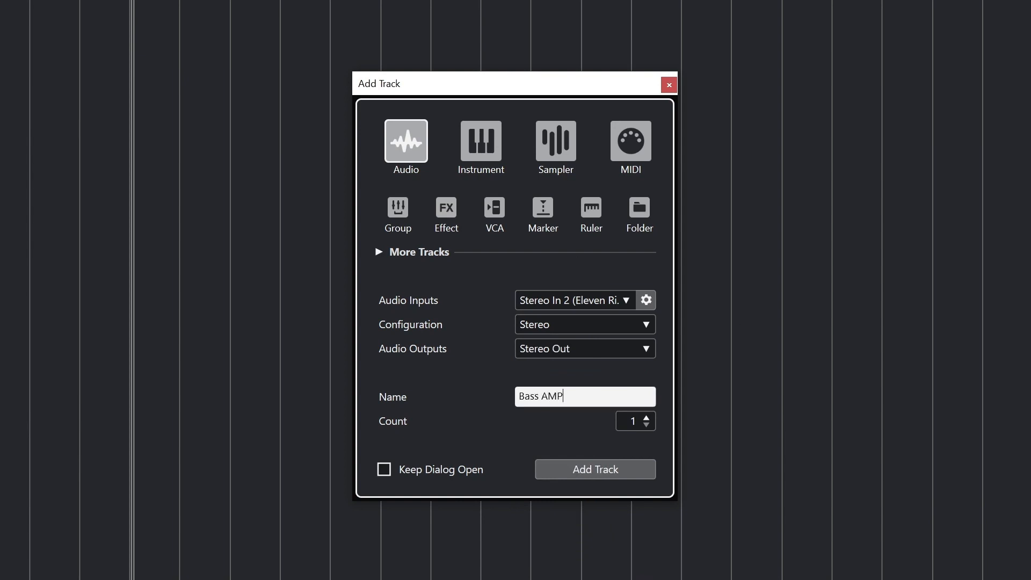
key(Return)
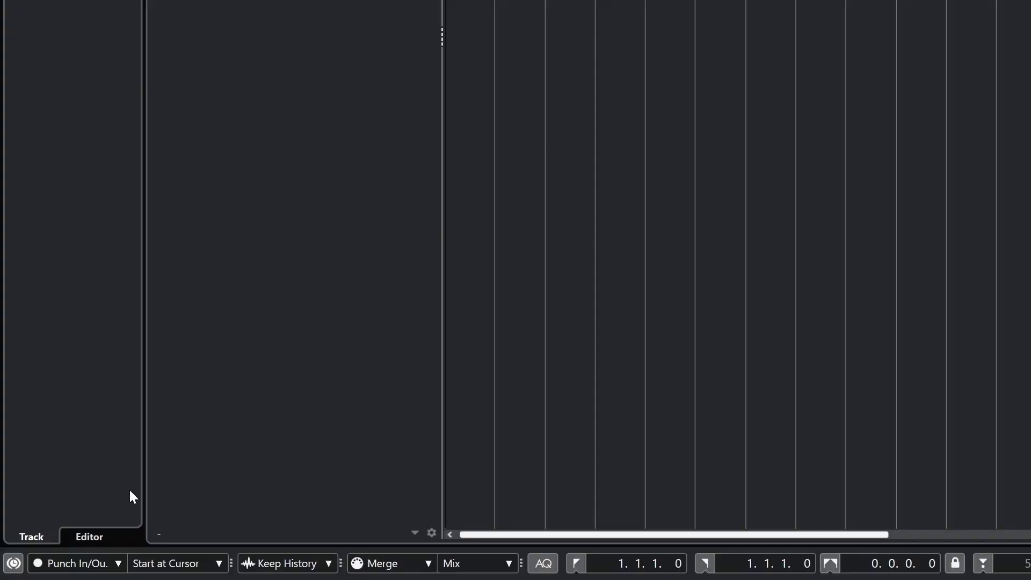
Review the common record modes, leaving Punch In/Out selected, and look at the available audio record modes.
click(54, 563)
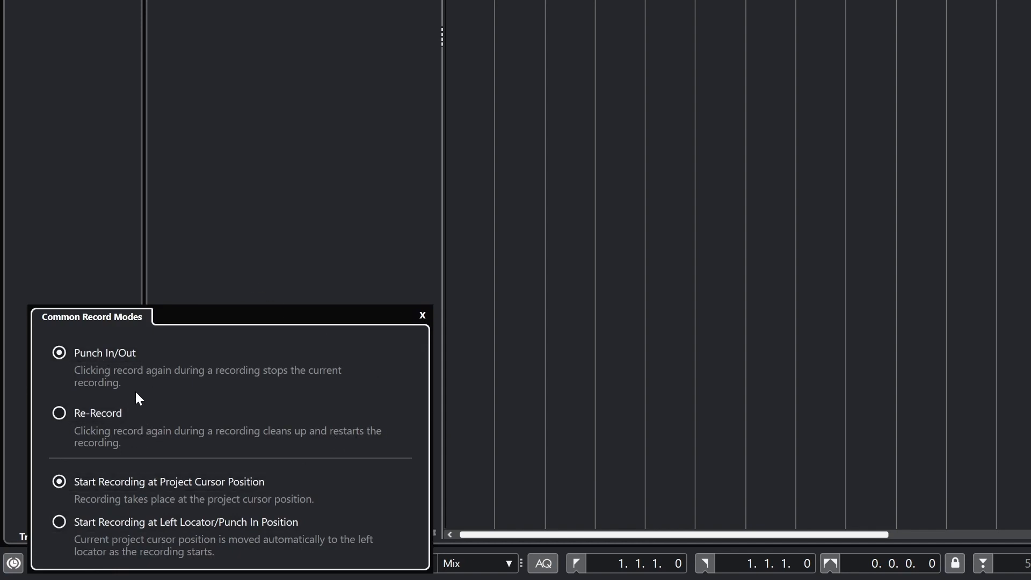
click(94, 411)
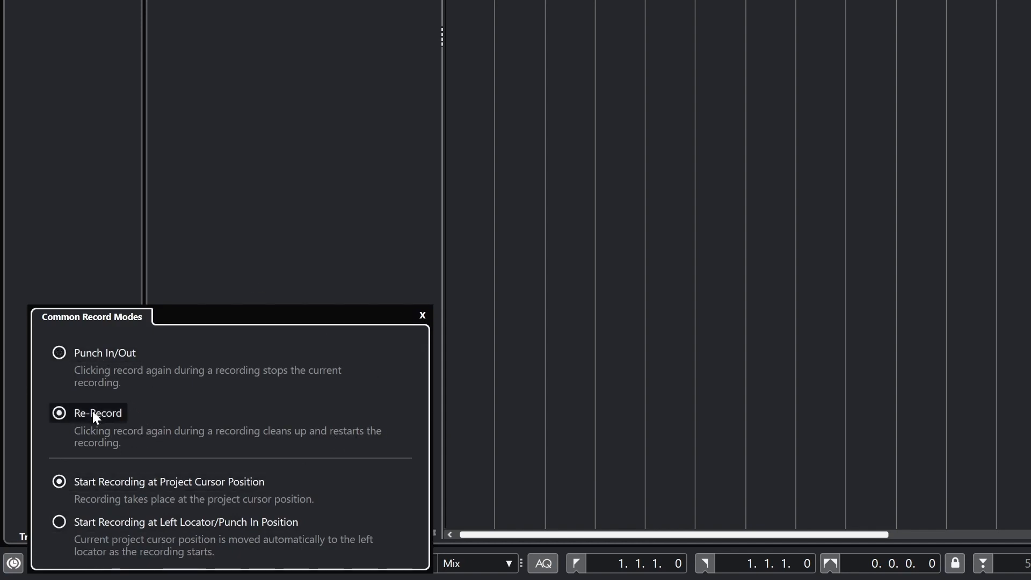
click(105, 357)
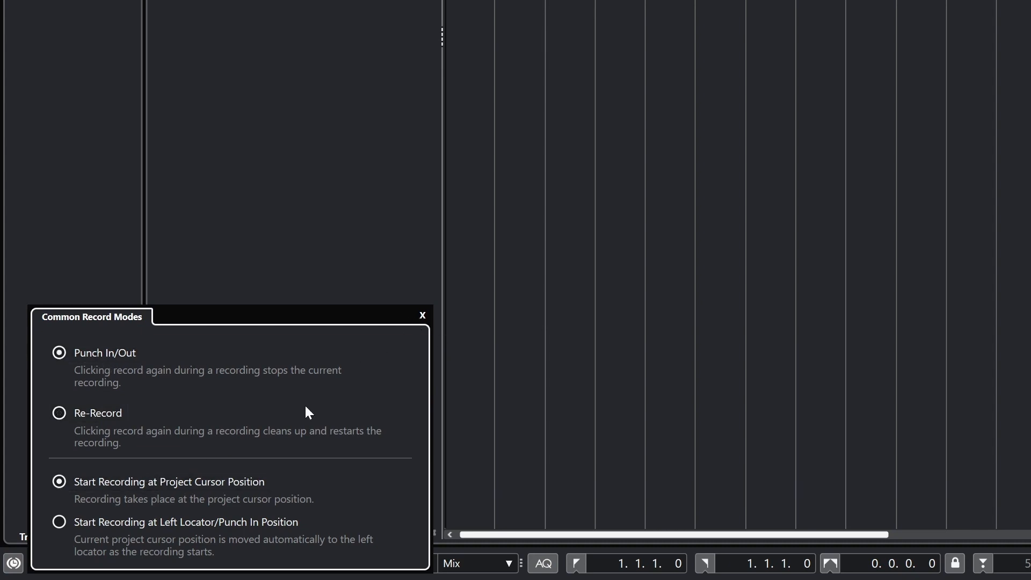
click(422, 316)
click(292, 561)
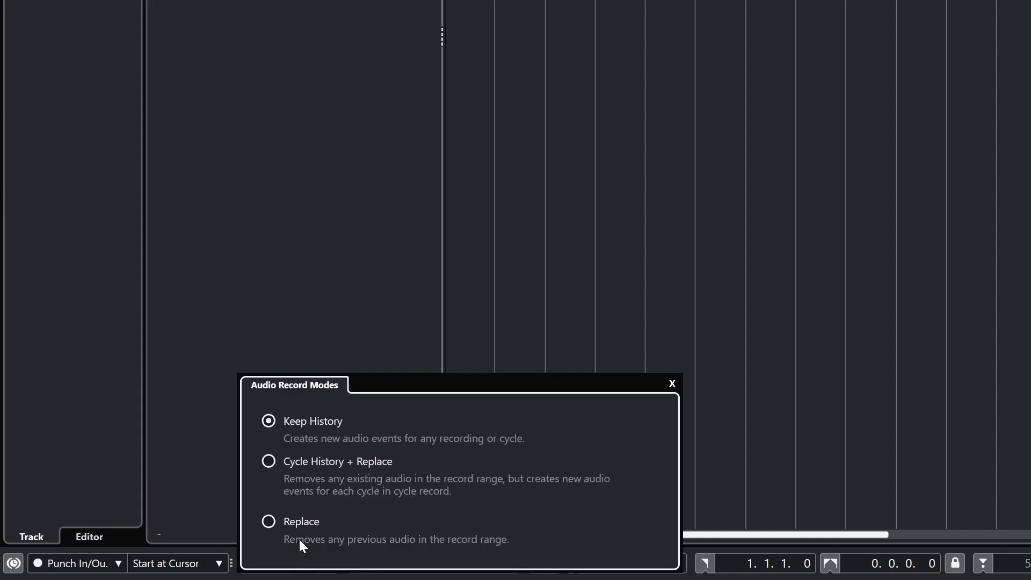
click(672, 384)
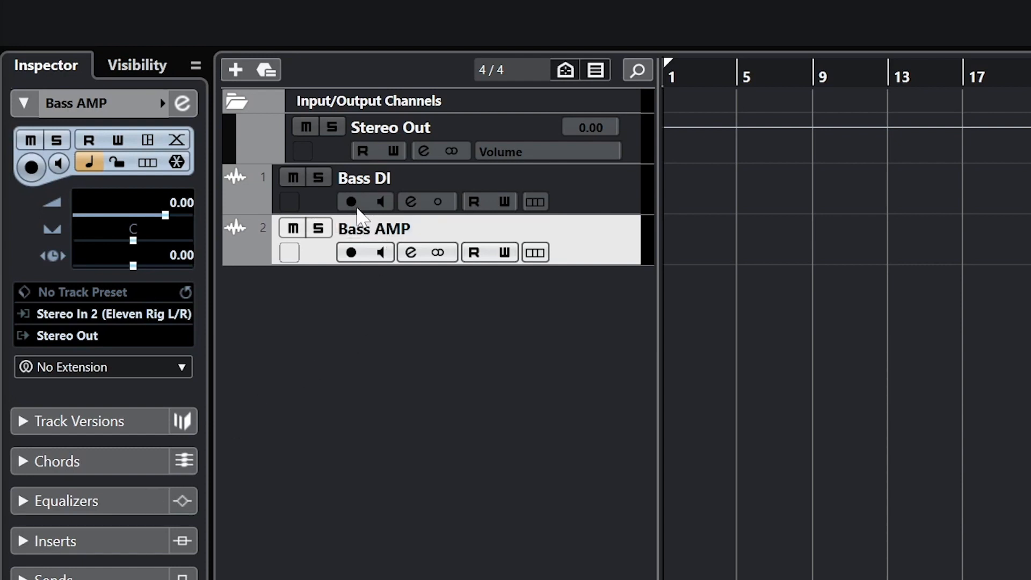
Record-enable both the Bass DI and Bass AMP tracks at the same time.
click(299, 208)
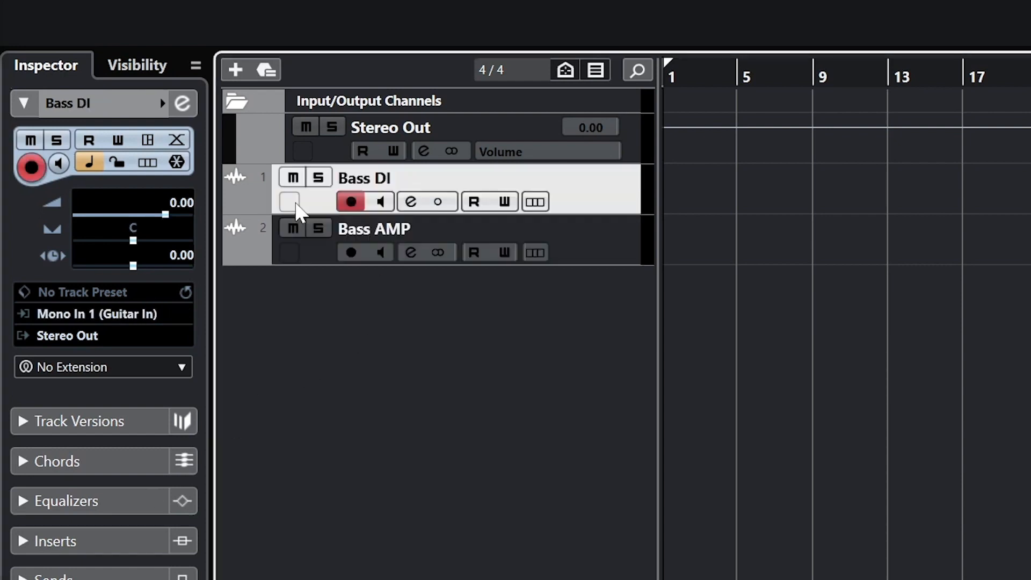
click(348, 204)
click(348, 204)
click(322, 252)
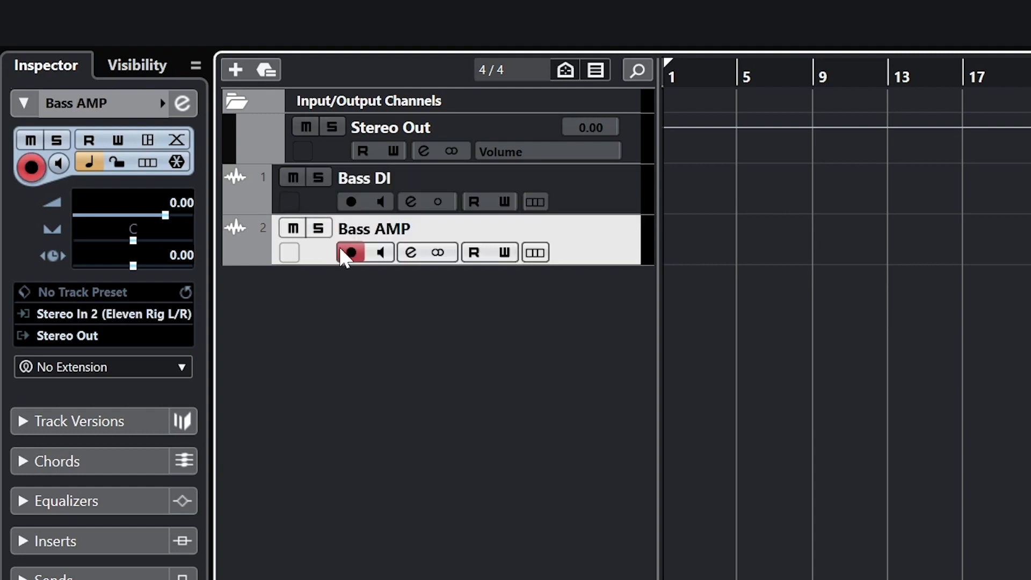
click(323, 209)
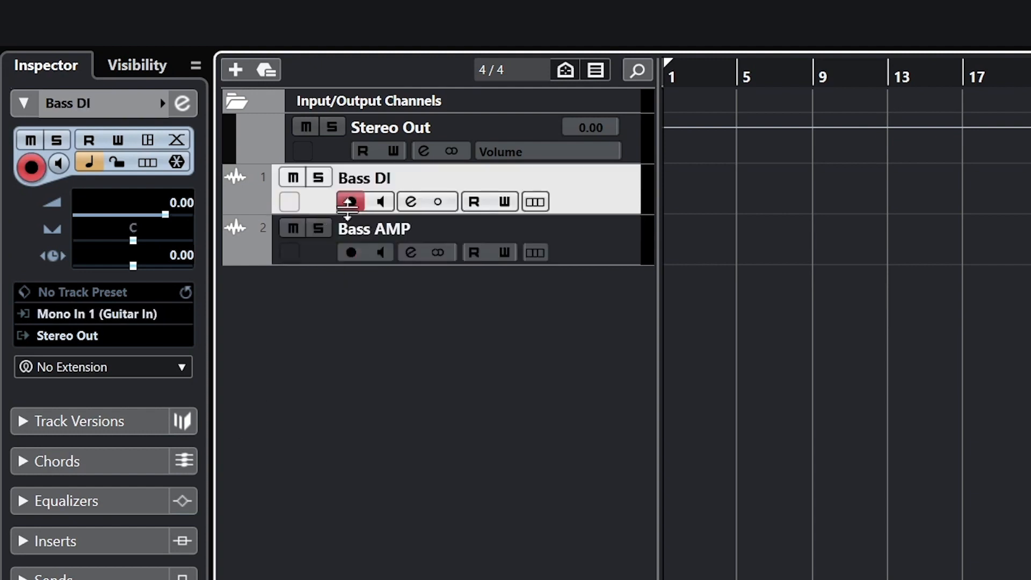
click(350, 202)
click(350, 202)
click(351, 252)
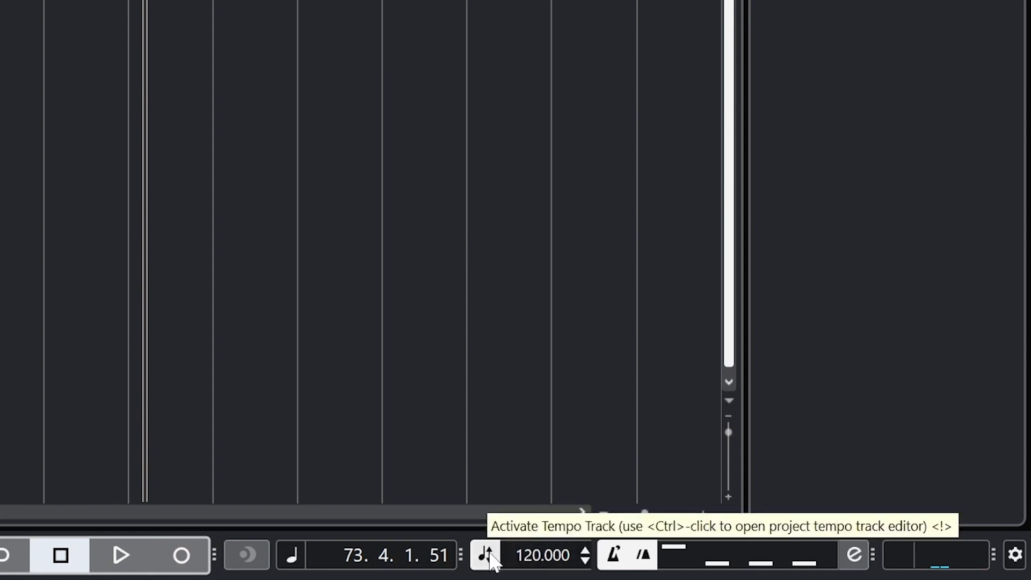
Set the project tempo to 135 BPM with the metronome click active.
double_click(523, 550)
text(135)
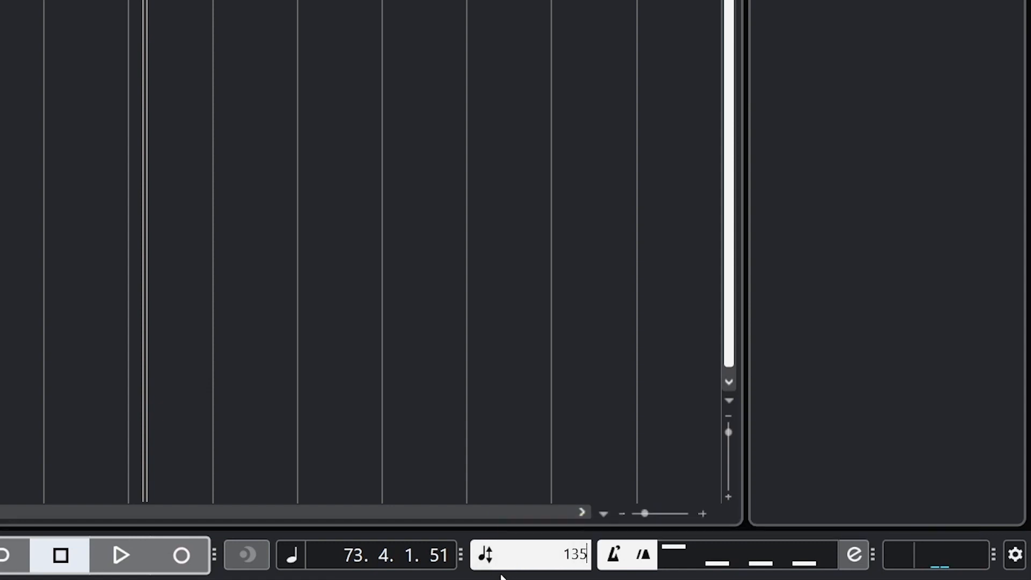
click(616, 558)
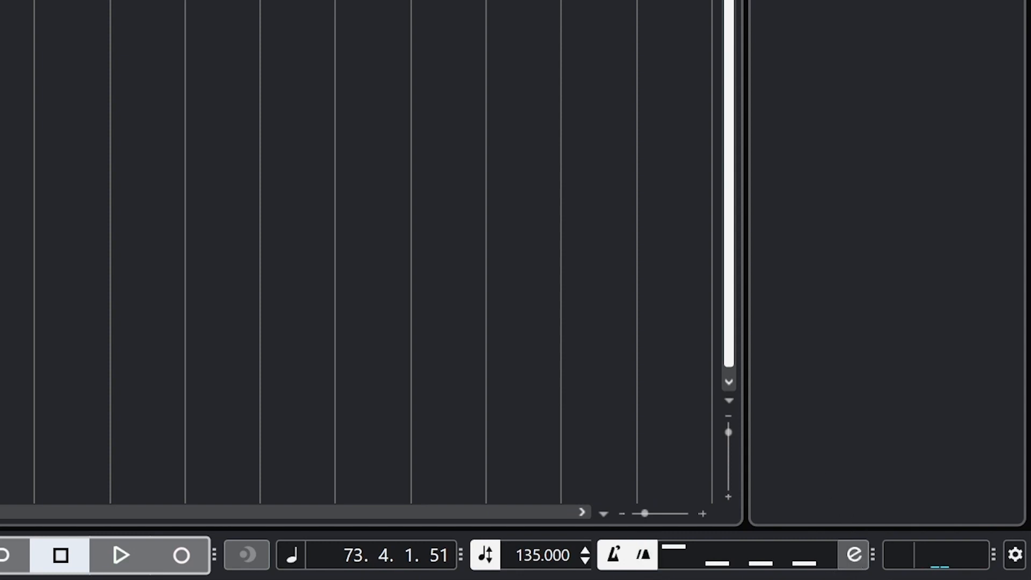
Configure the metronome to click during count-in, with a count-in of 2 bars.
click(854, 554)
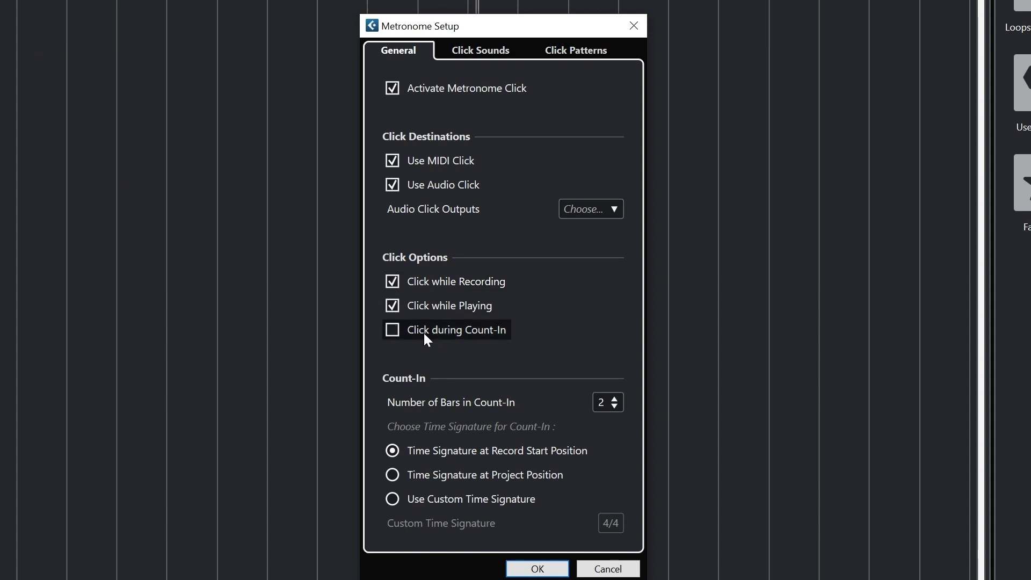
click(617, 407)
click(617, 407)
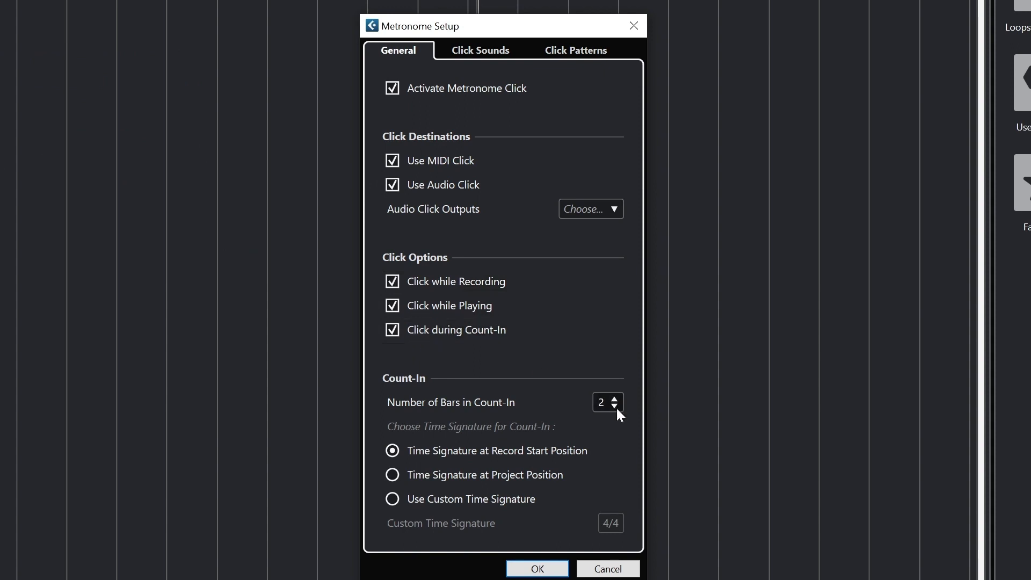
click(537, 569)
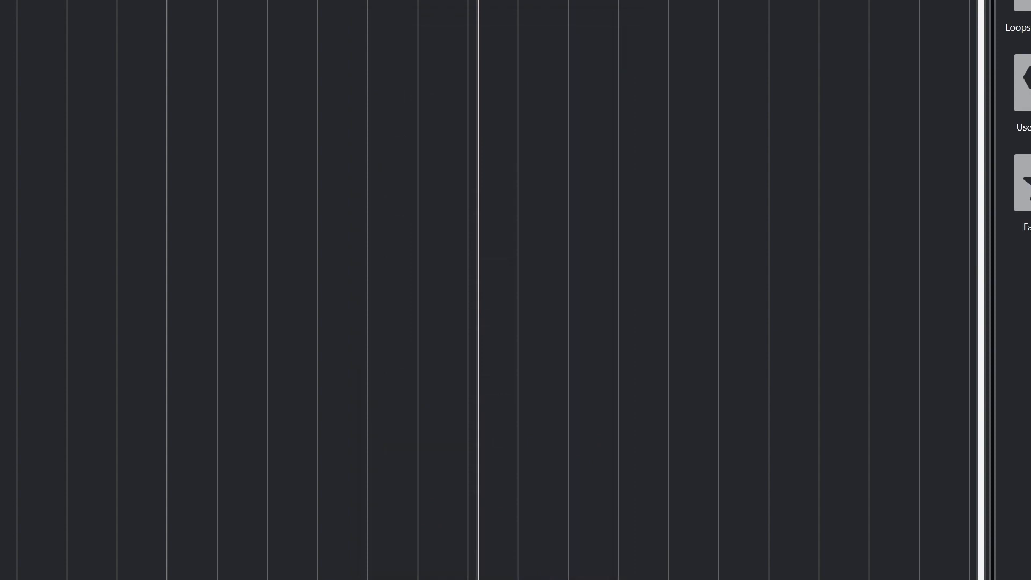
Record a take on the Bass DI and Bass AMP tracks from the project start to about bar 84.
click(623, 572)
click(623, 572)
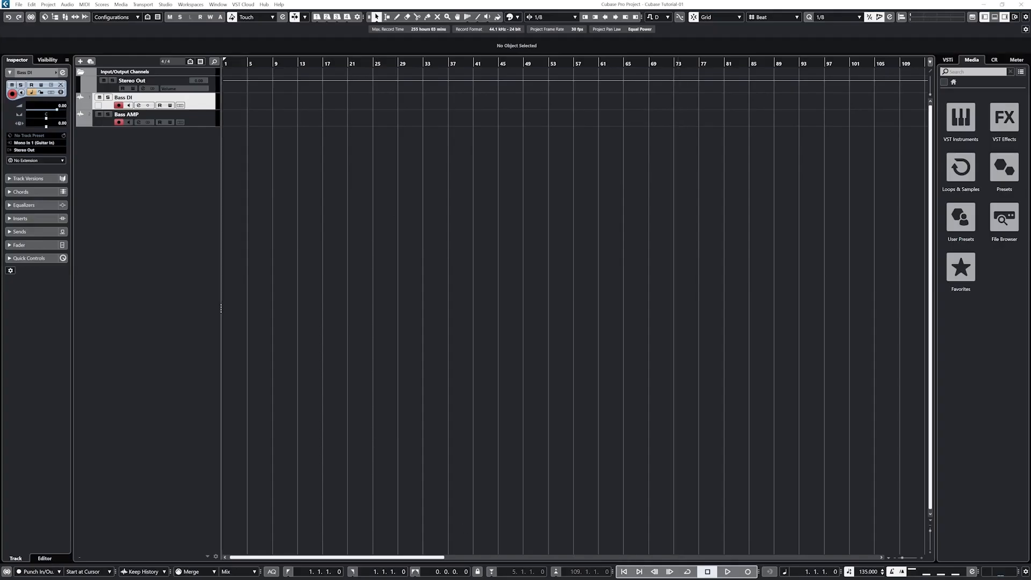
click(747, 572)
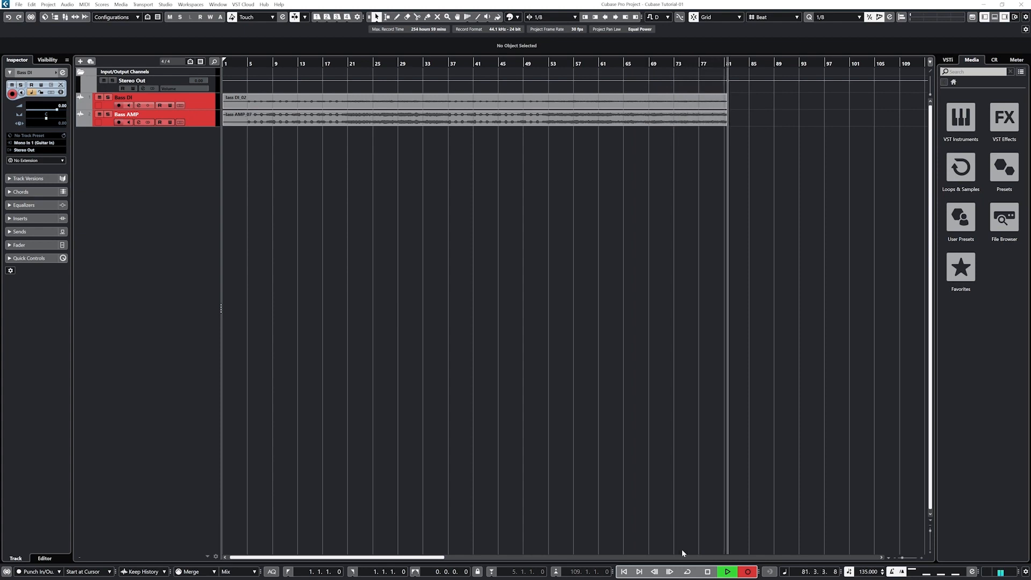
key(space)
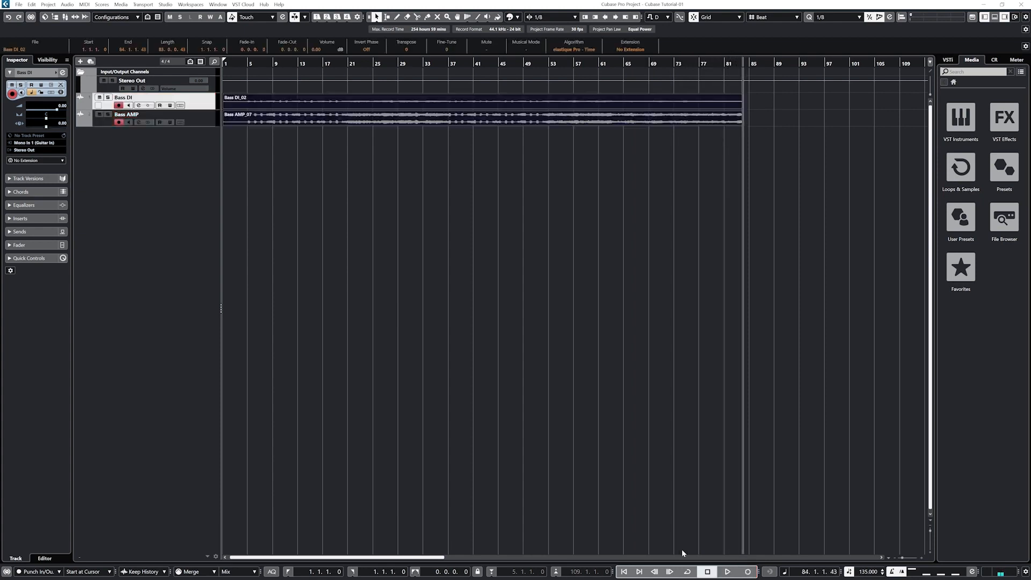
Delete the recorded audio events from both the Bass DI and Bass AMP tracks.
click(404, 184)
key(ctrl+a)
click(372, 192)
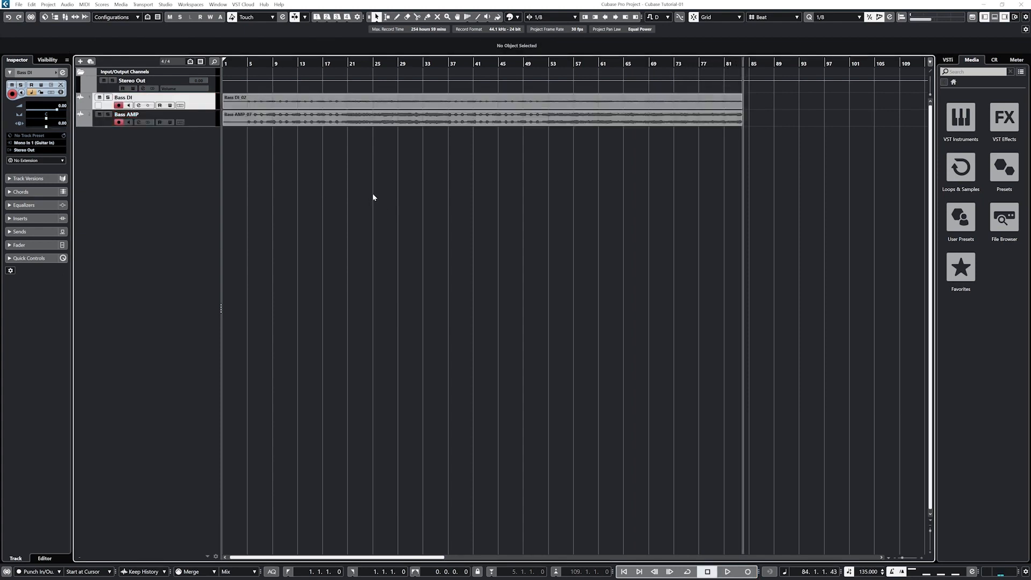
click(376, 17)
click(343, 105)
click(341, 107)
key(Delete)
click(329, 120)
key(Delete)
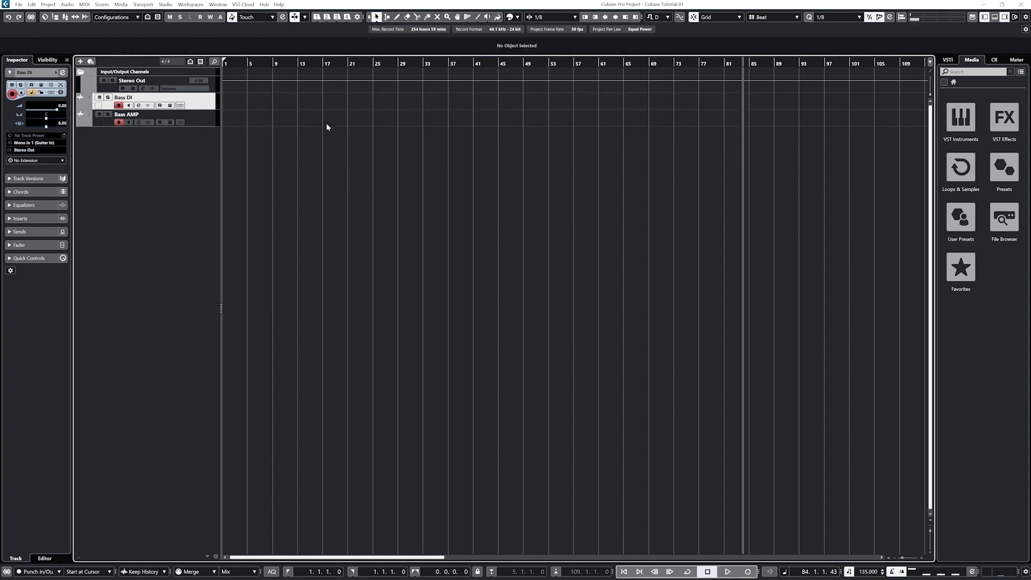
key(ctrl+z)
key(ctrl+z)
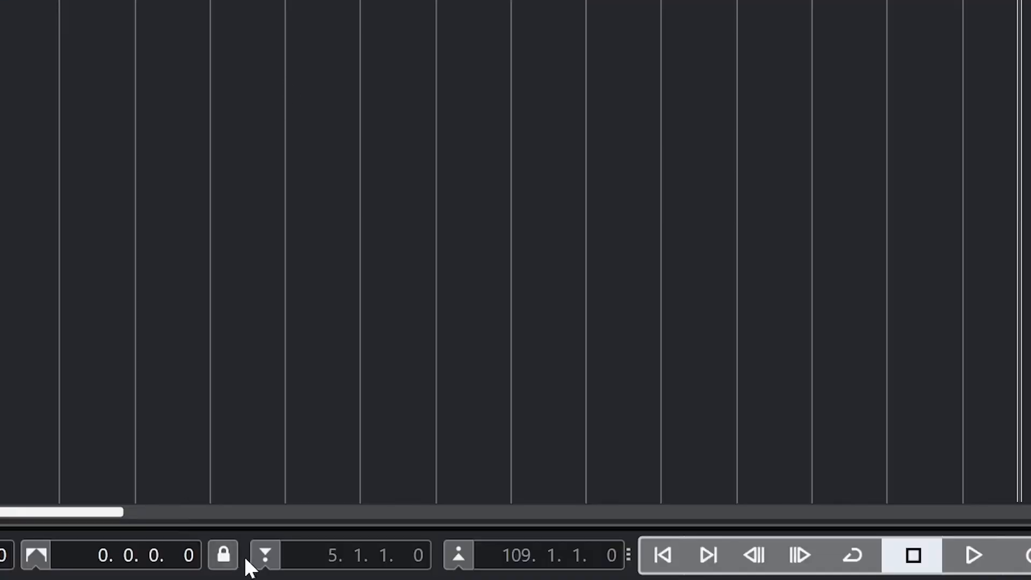
Activate punch-in at bar 5 and punch-out at bar 109, and record both bass tracks automatically by playing from the project start.
click(265, 556)
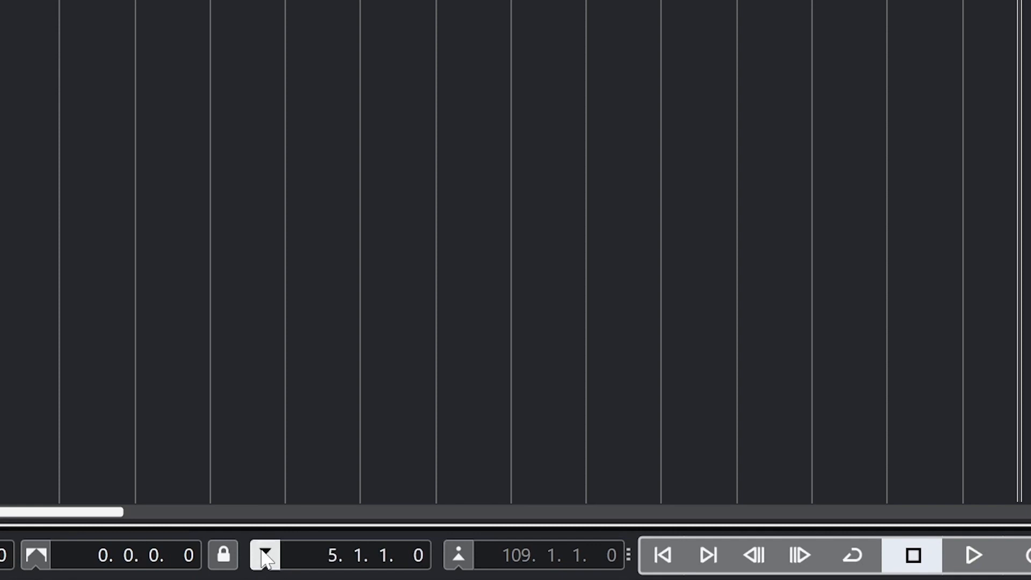
click(458, 560)
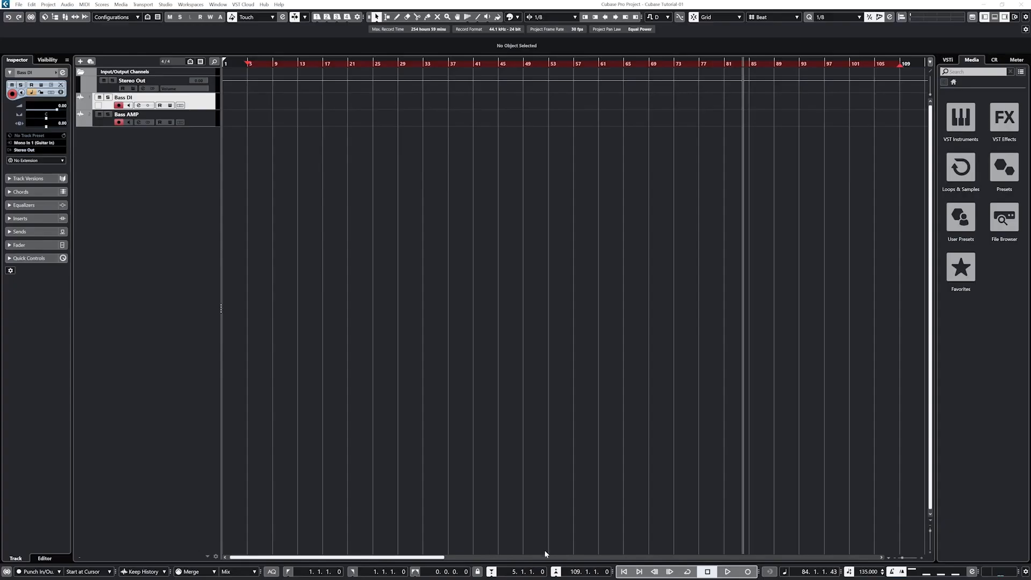
click(624, 572)
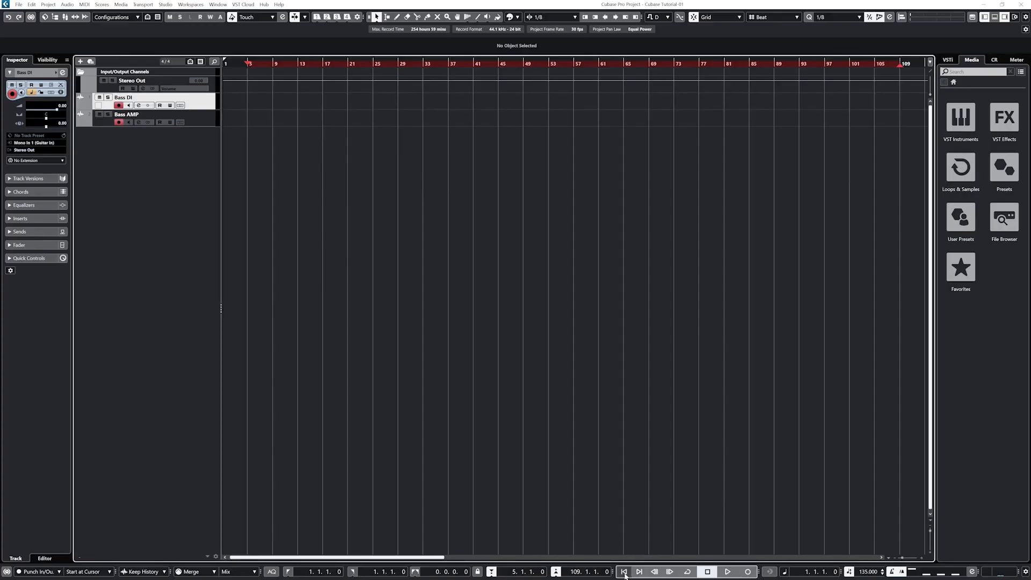
click(728, 572)
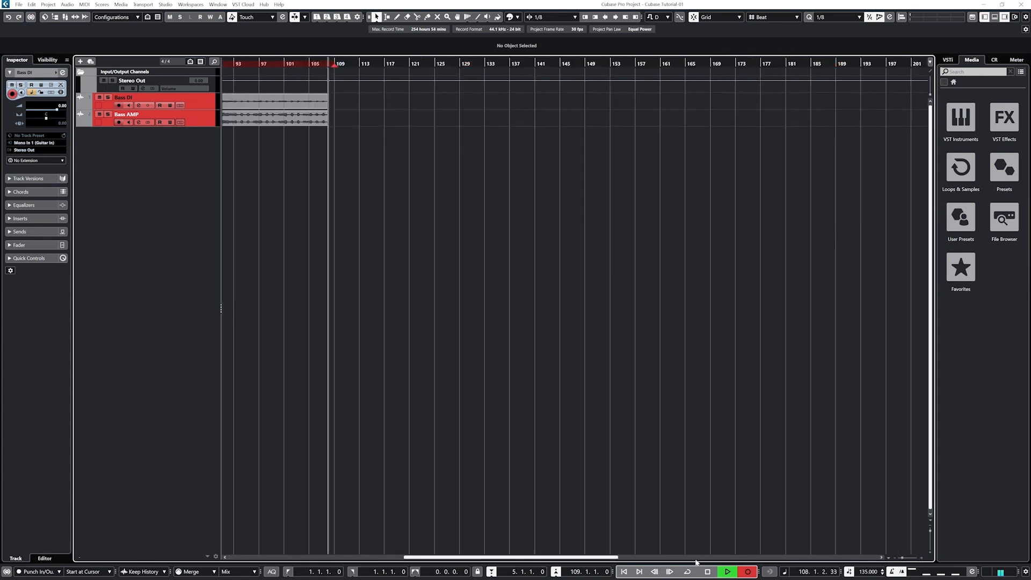
key(space)
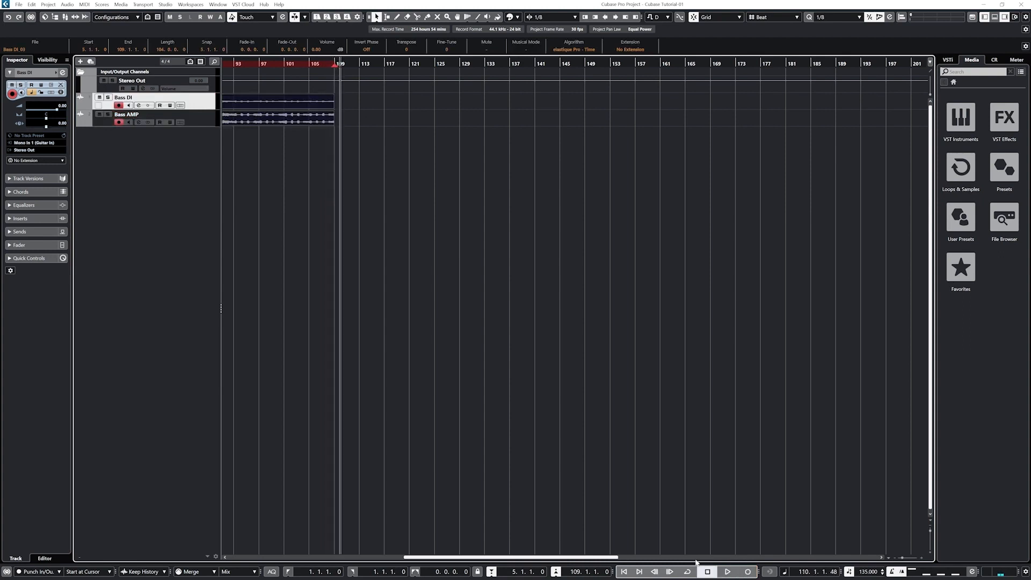
Set the right locator to bar 22 and activate punch-in at bar 5 and punch-out at bar 21.
click(624, 571)
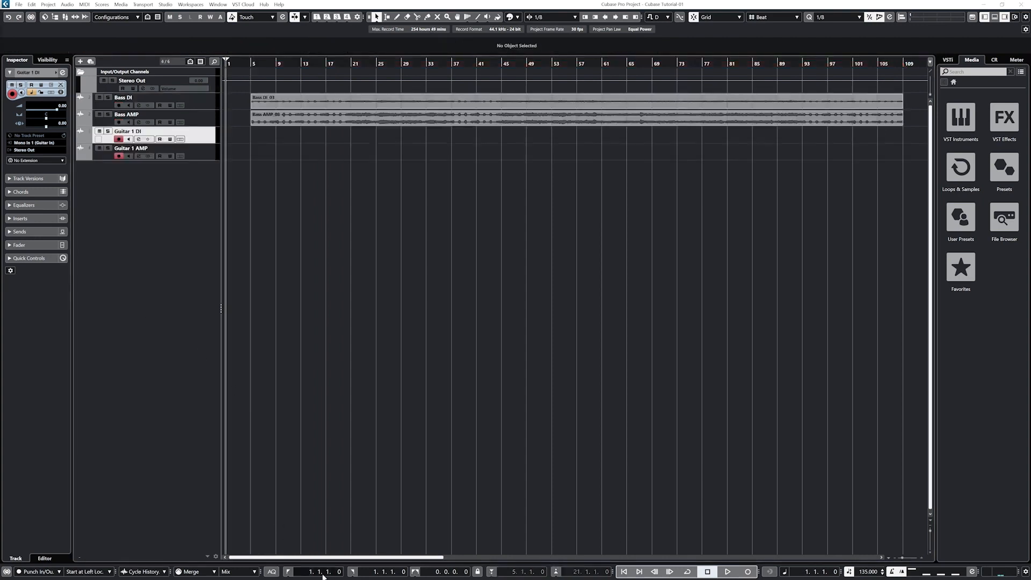
double_click(374, 573)
text(22)
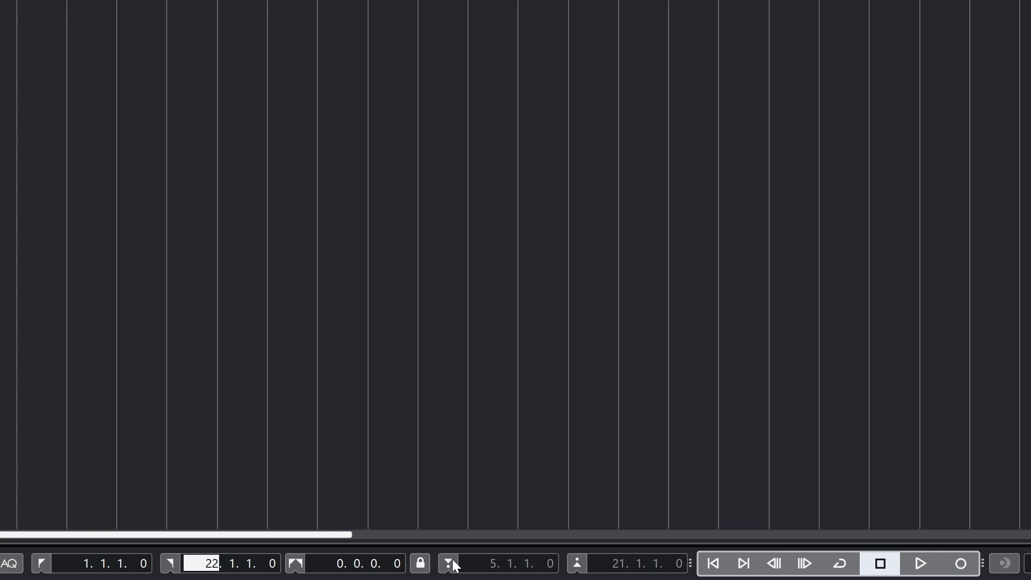
click(452, 559)
click(580, 571)
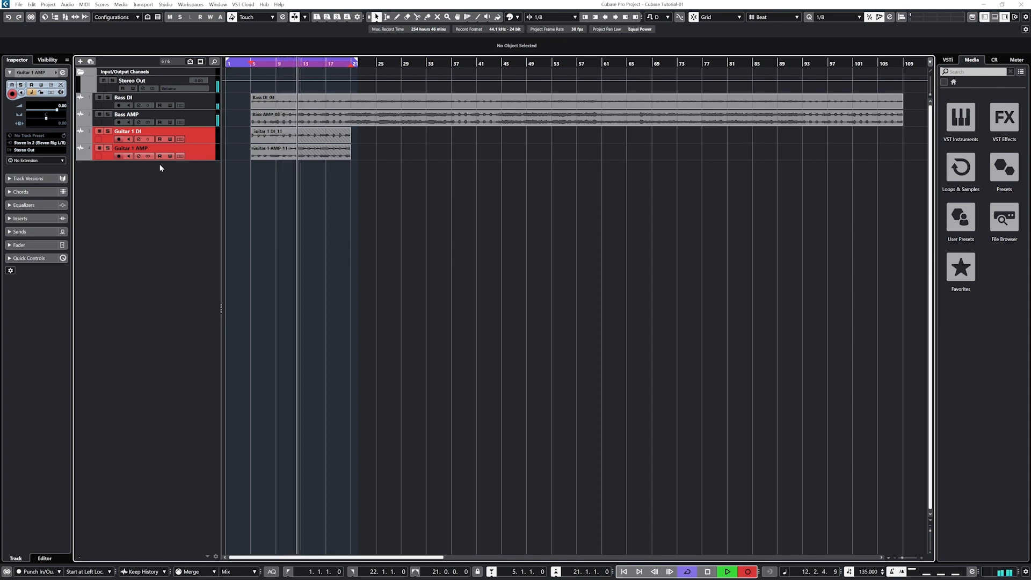
Set recording to start at the left locator/punch-in position and the audio record mode to Keep History.
click(141, 571)
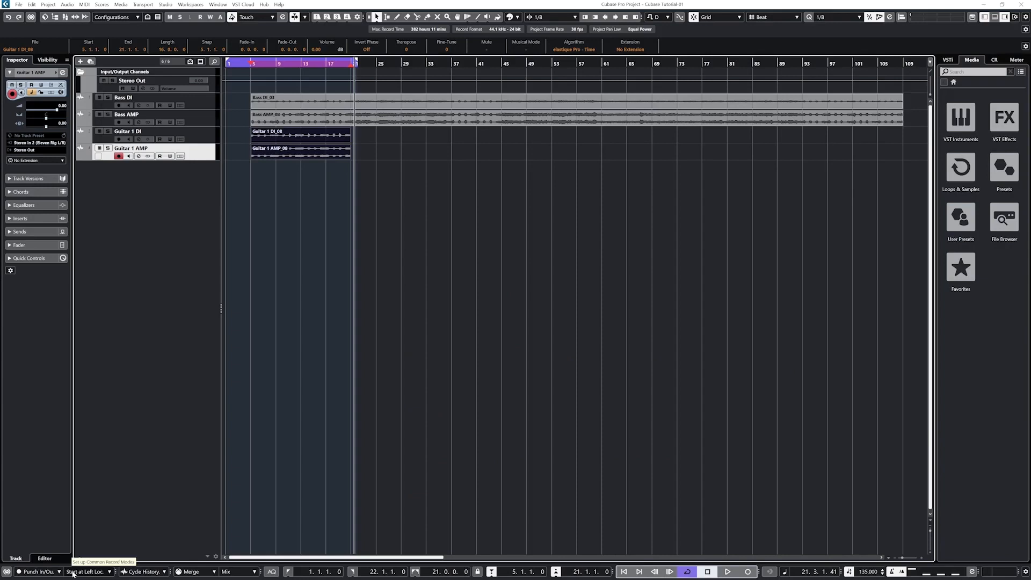
click(161, 555)
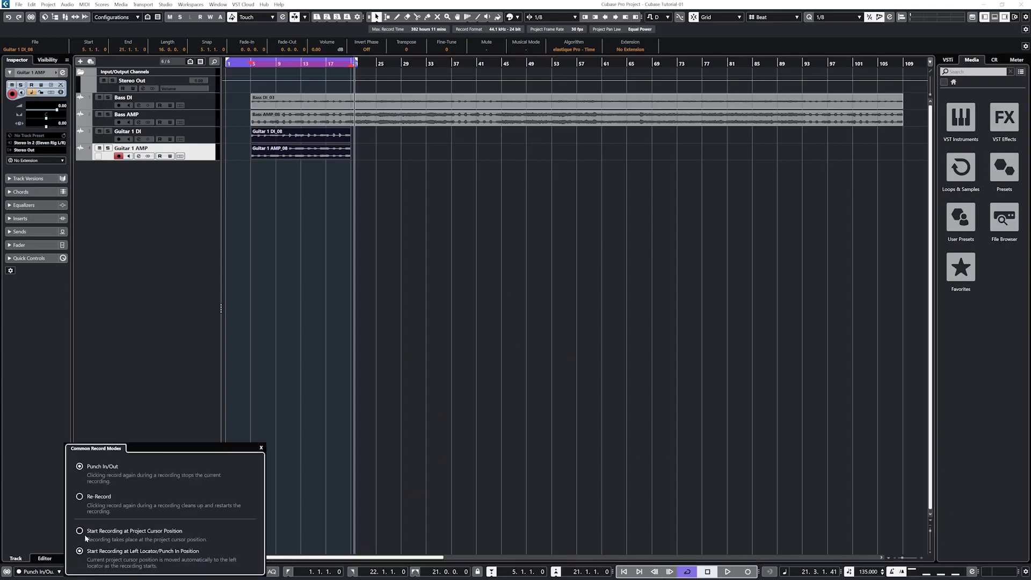
click(143, 573)
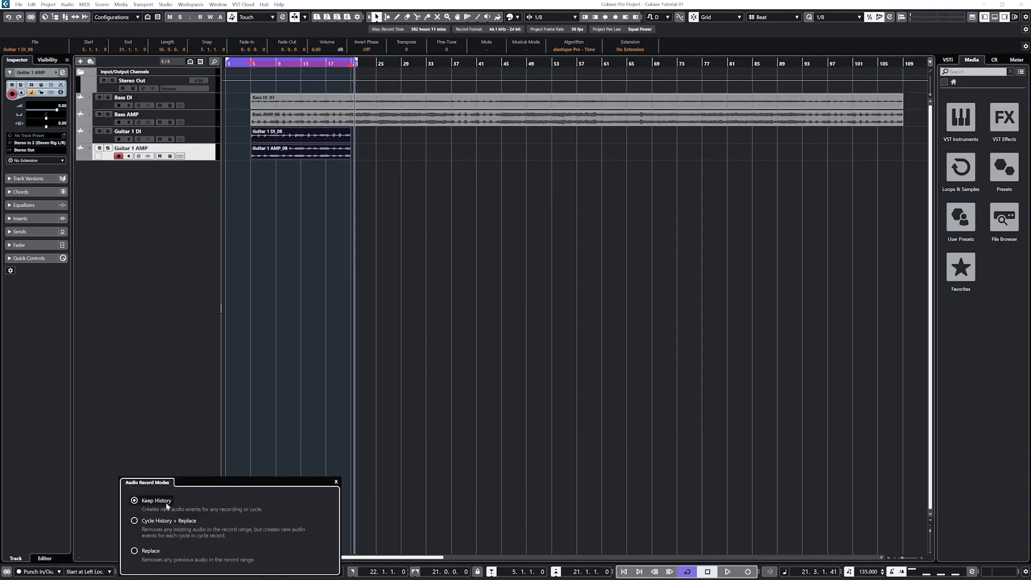
click(164, 503)
Undo the recorded guitar takes and cycle-record new ones on Guitar 1 DI and Guitar 1 AMP, starting from the project start.
key(ctrl+z)
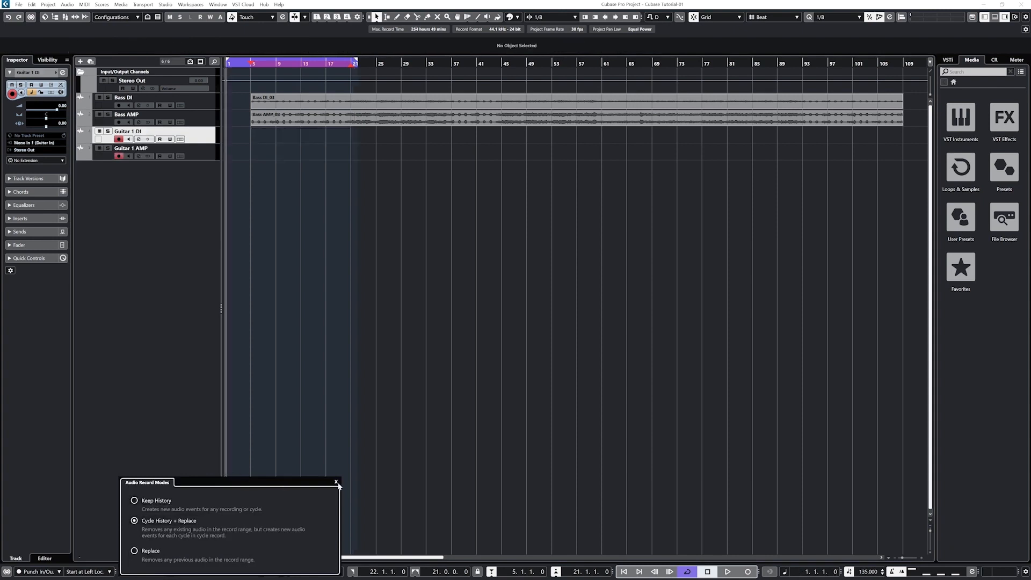
click(336, 482)
click(624, 572)
click(721, 574)
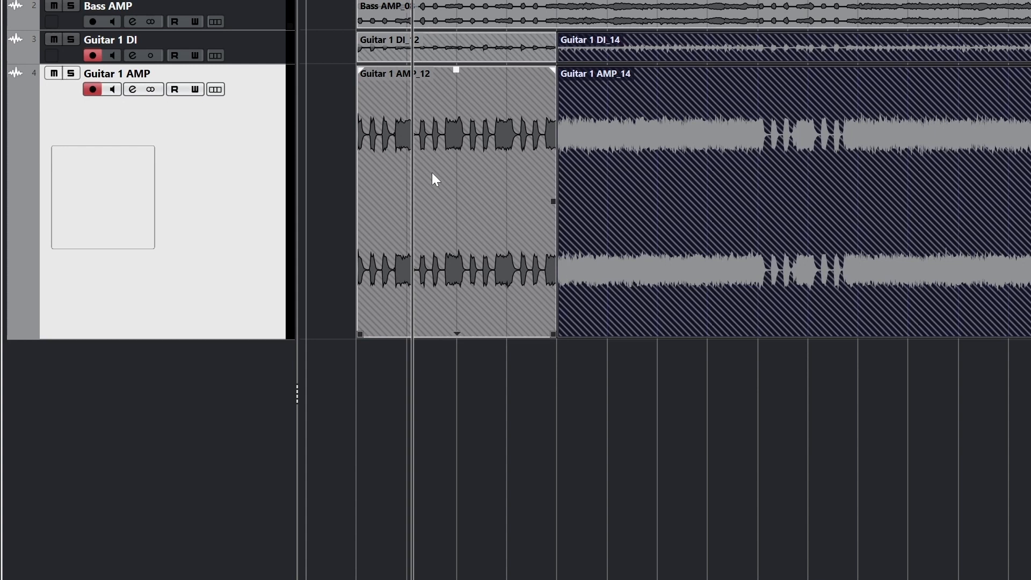
Show the lanes of the Guitar 1 AMP track and split all four takes at 9.4.1.0.
click(215, 89)
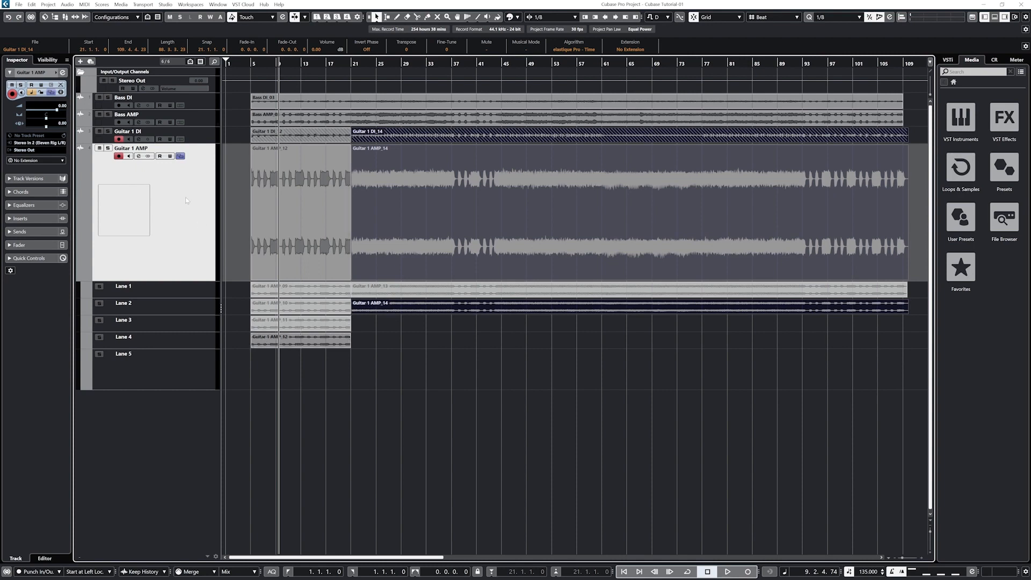
click(416, 19)
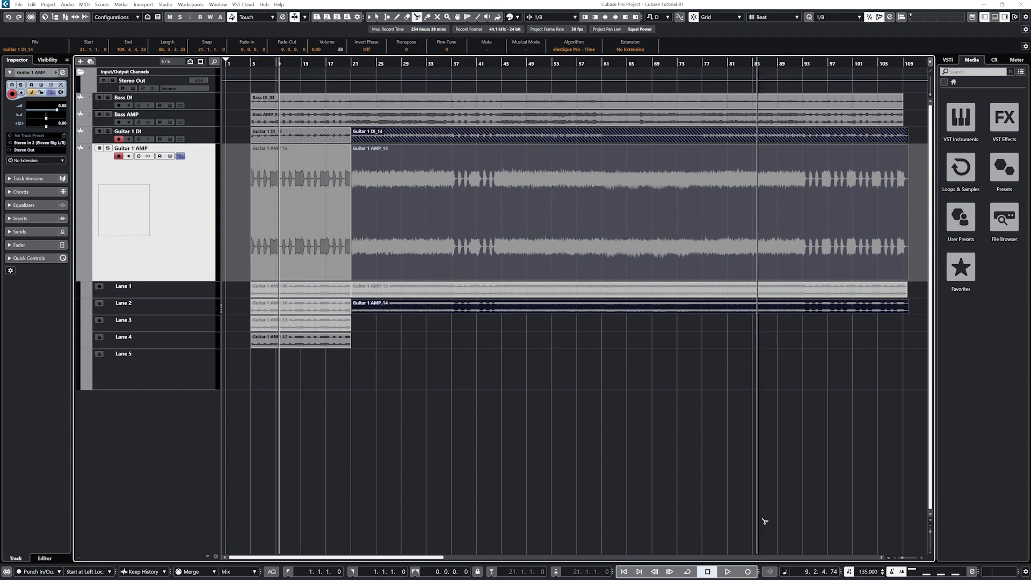
click(923, 559)
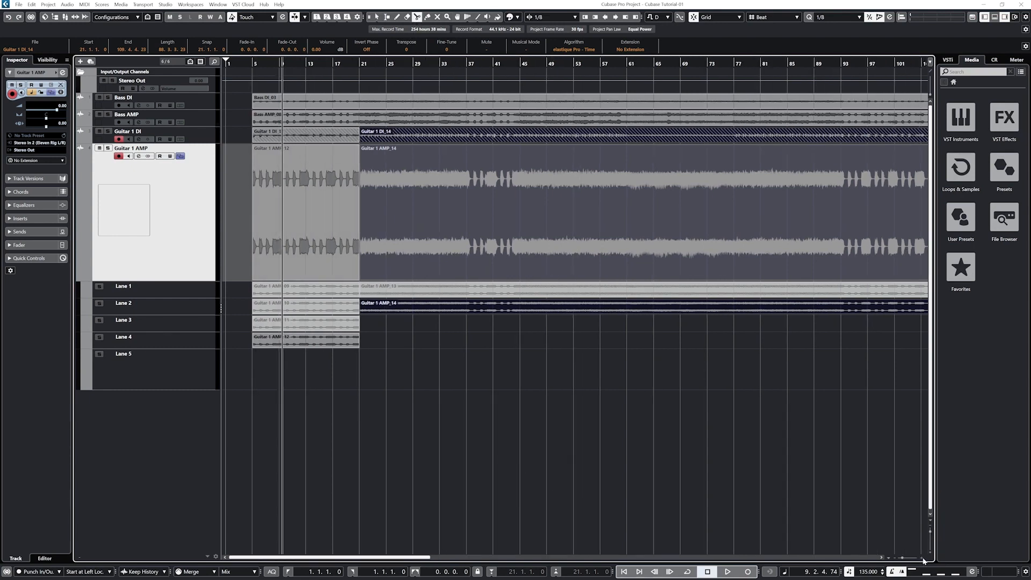
click(923, 559)
click(923, 558)
click(923, 559)
click(922, 558)
click(922, 559)
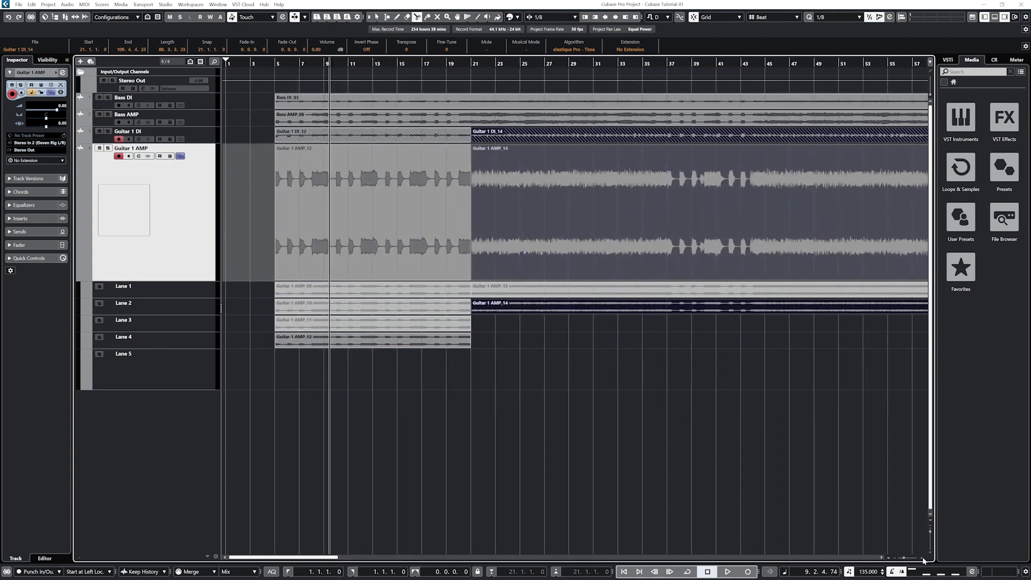
click(923, 558)
click(922, 559)
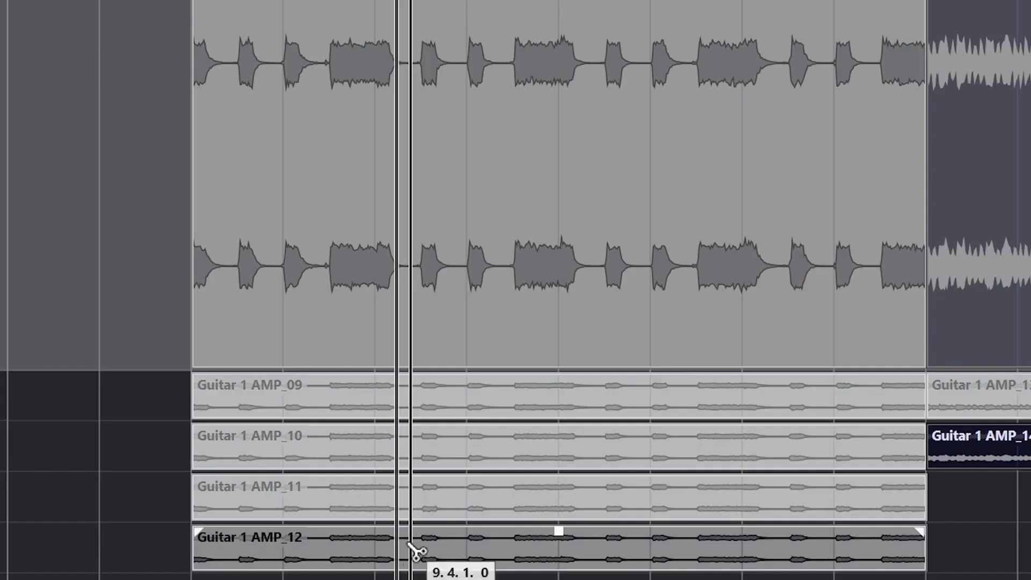
click(410, 545)
click(410, 494)
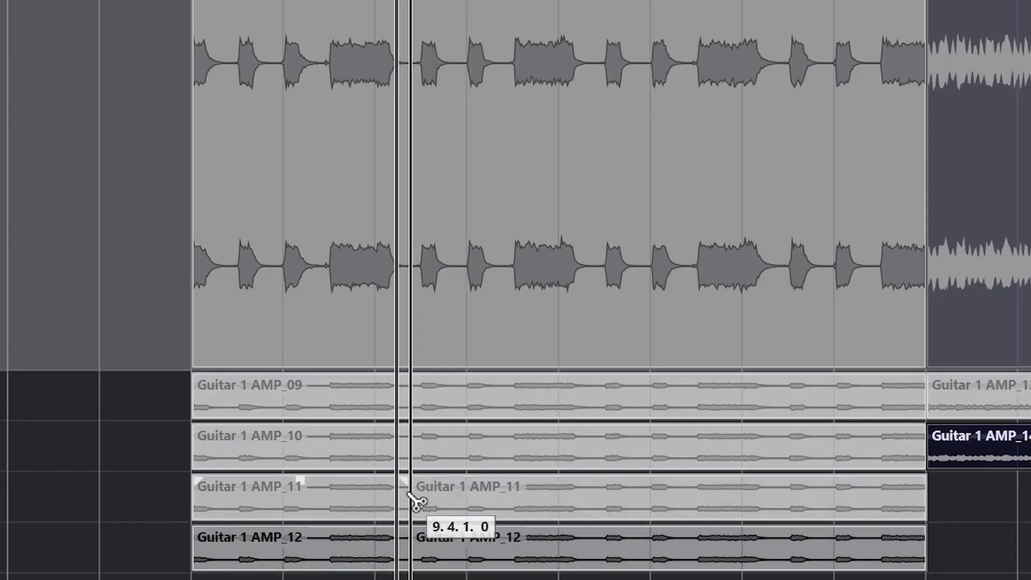
click(409, 449)
click(410, 400)
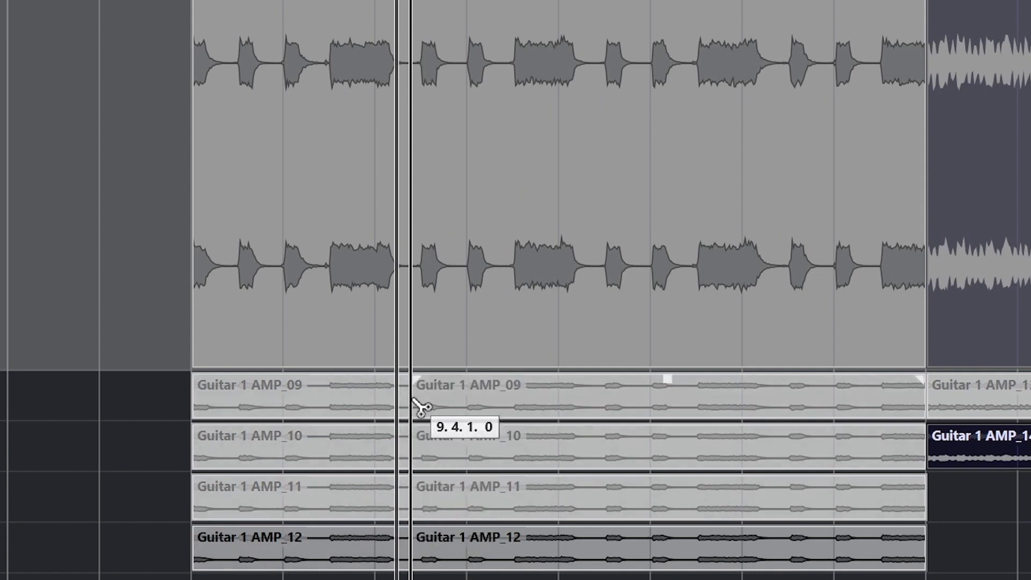
Split the four Guitar 1 AMP takes at 13.4.1.0.
click(618, 525)
click(595, 559)
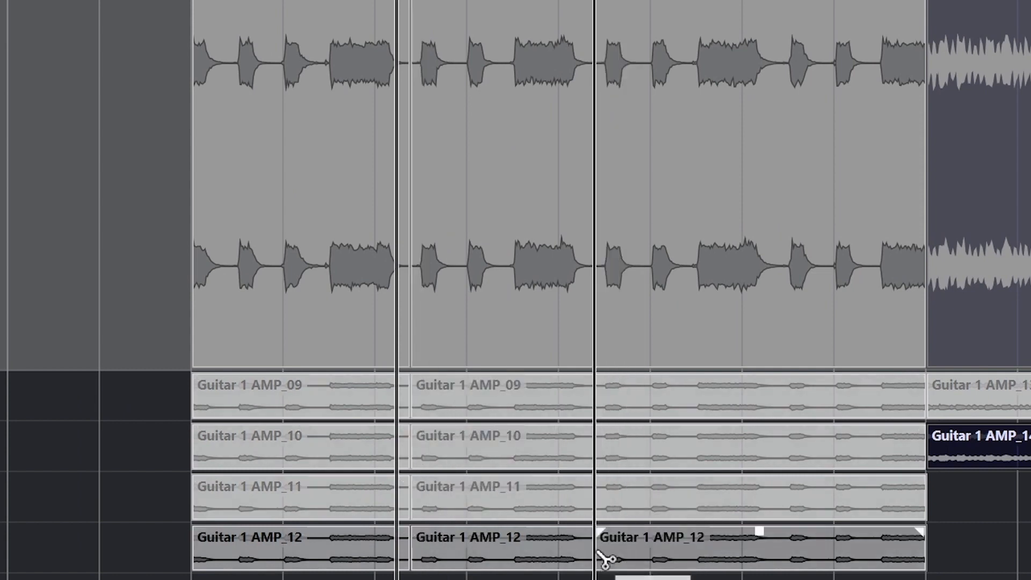
click(594, 510)
click(594, 445)
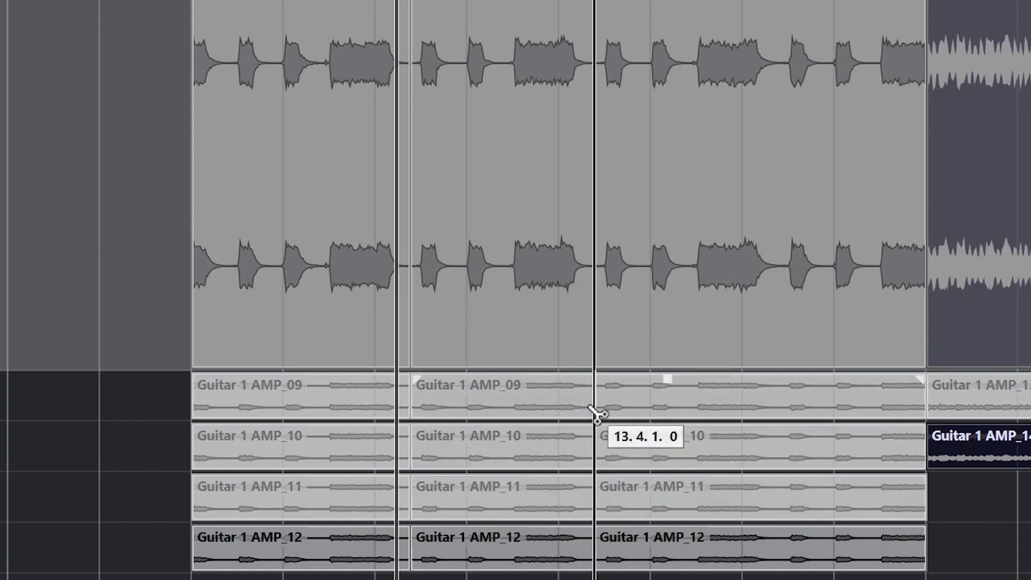
click(594, 407)
Split the four Guitar 1 AMP takes at 17.4.1.0.
click(778, 550)
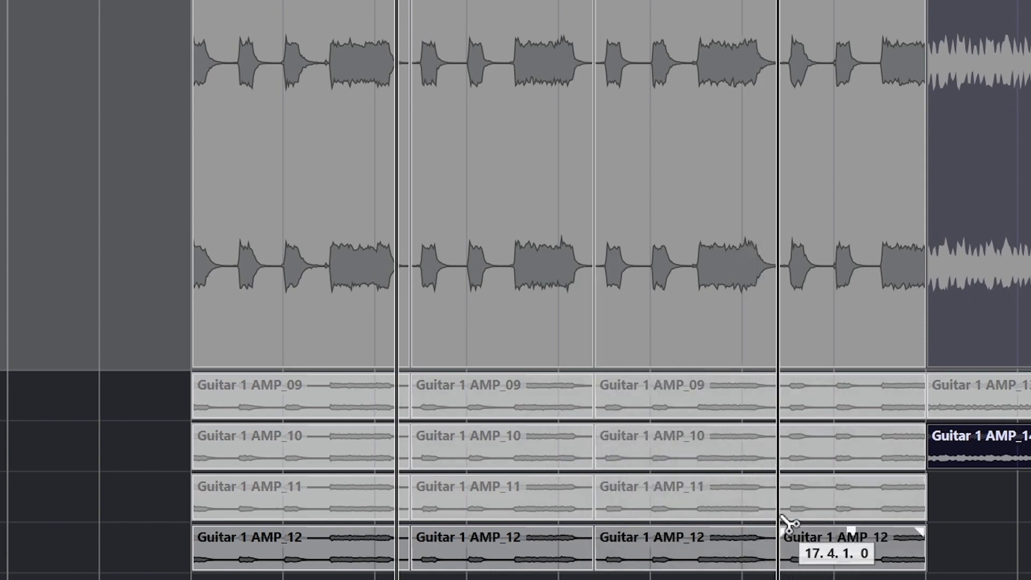
click(779, 502)
click(778, 442)
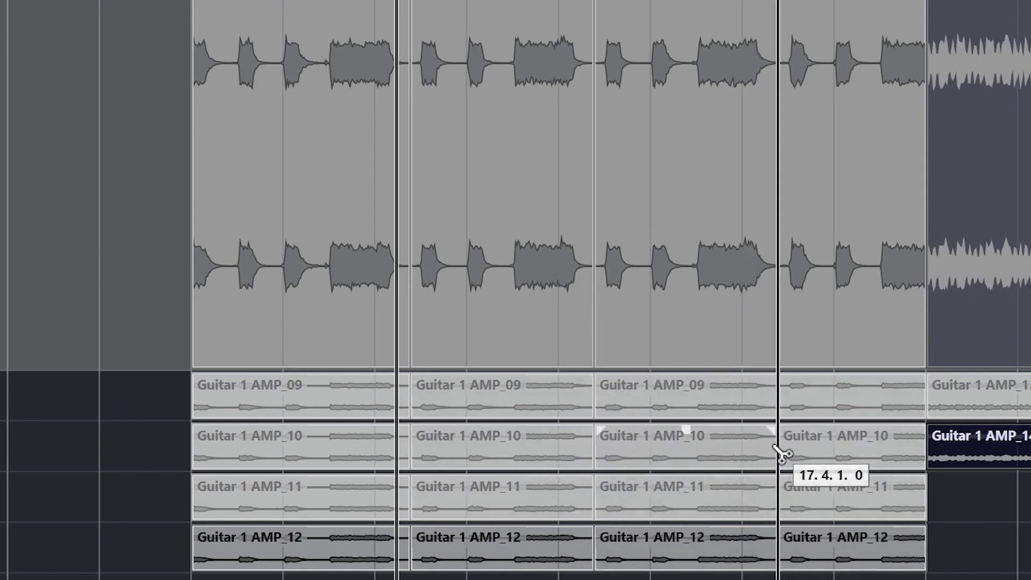
click(779, 410)
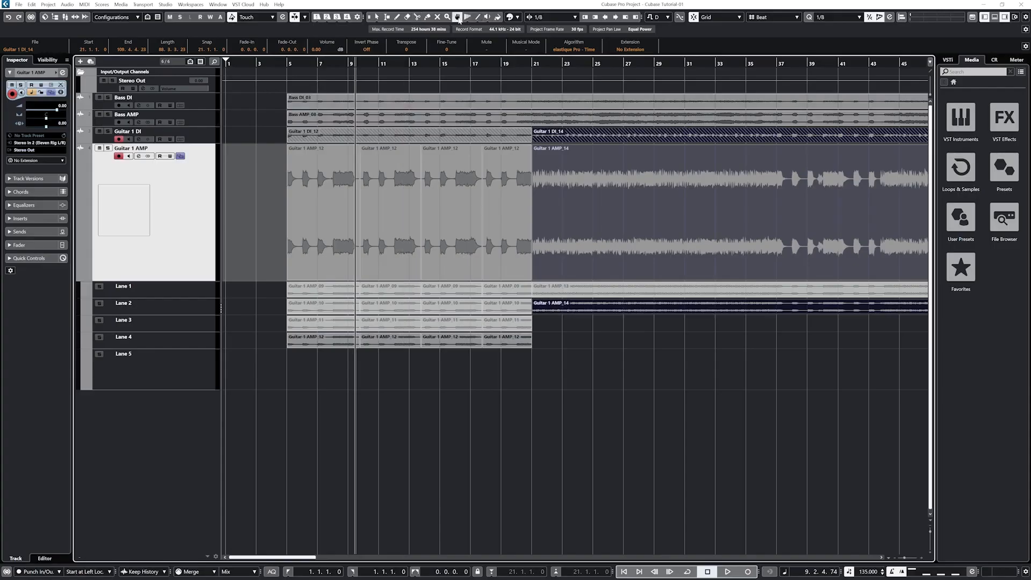
With the Comp tool, use Guitar 1 AMP_11 for the second section, AMP_10 for the third and AMP_09 for the fourth.
click(457, 17)
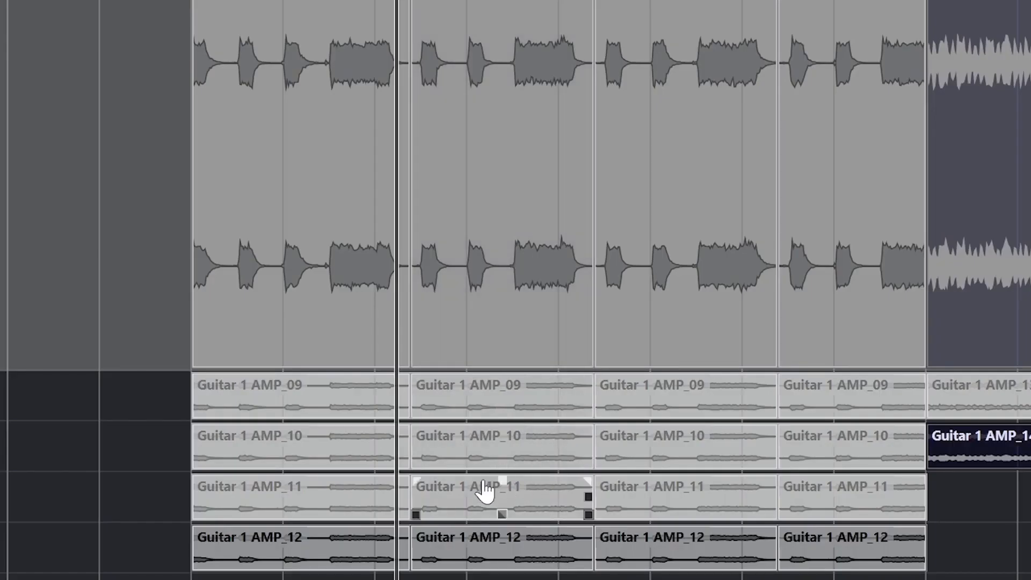
click(384, 322)
click(681, 450)
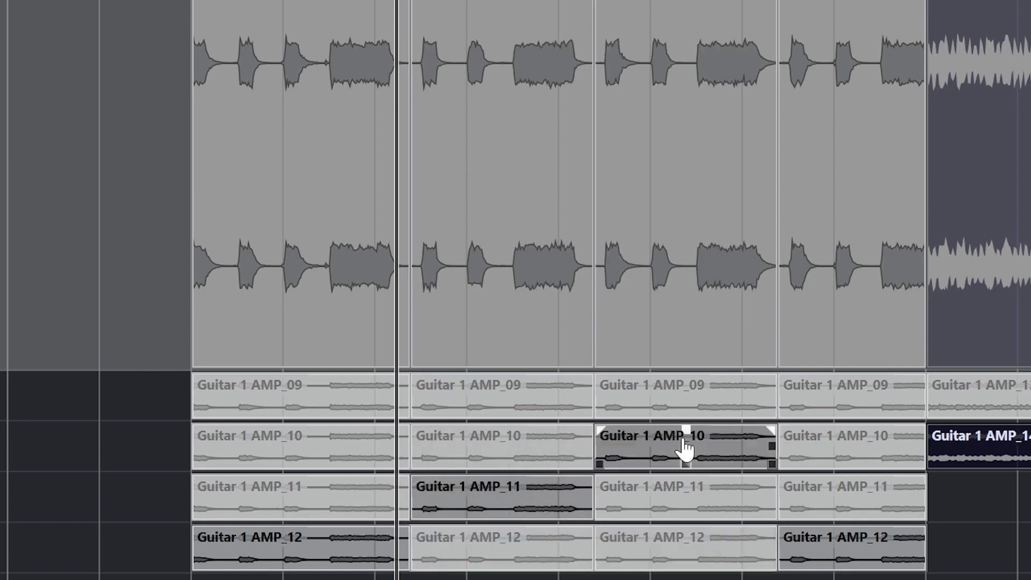
click(846, 411)
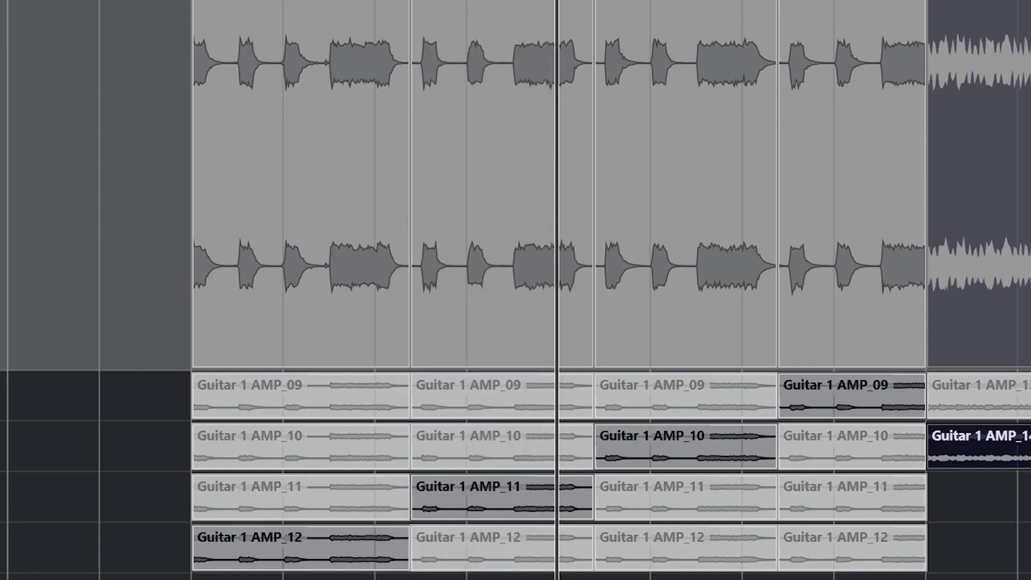
Play back the comp and switch its second section to the Guitar 1 AMP_10 take.
key(space)
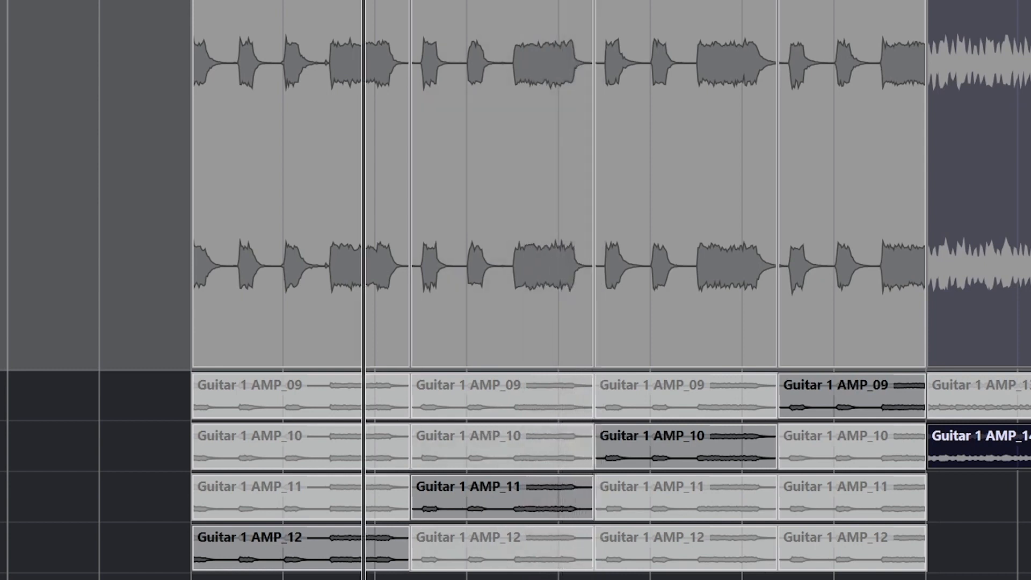
click(489, 452)
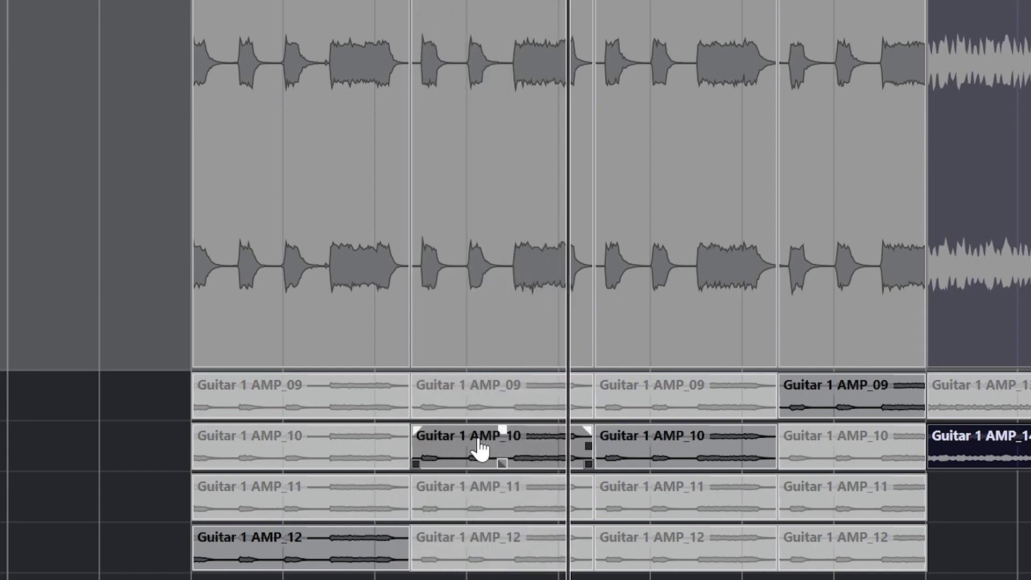
key(space)
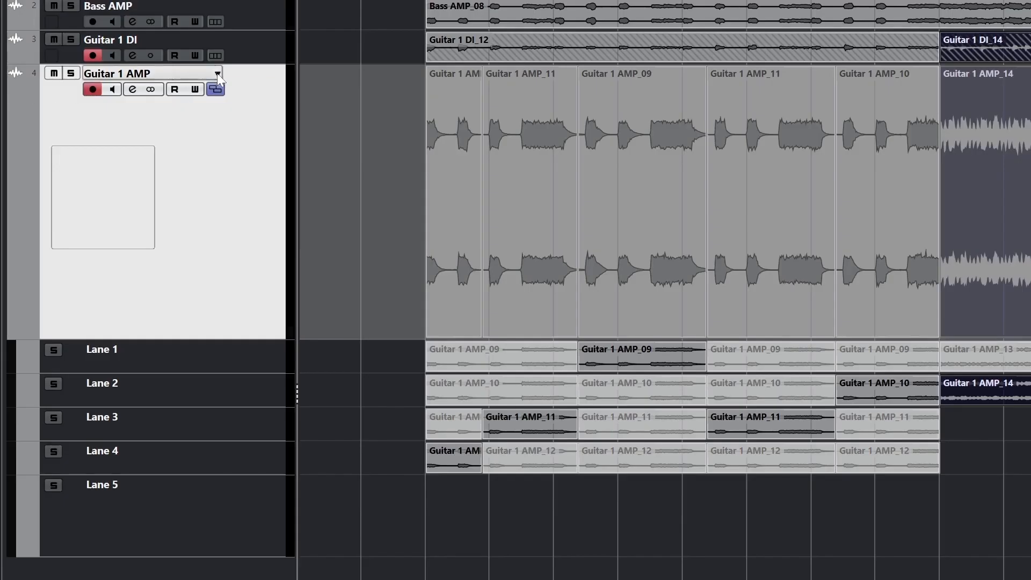
Duplicate the Guitar 1 AMP track version as a backup and switch back to version v1.
click(218, 79)
click(239, 102)
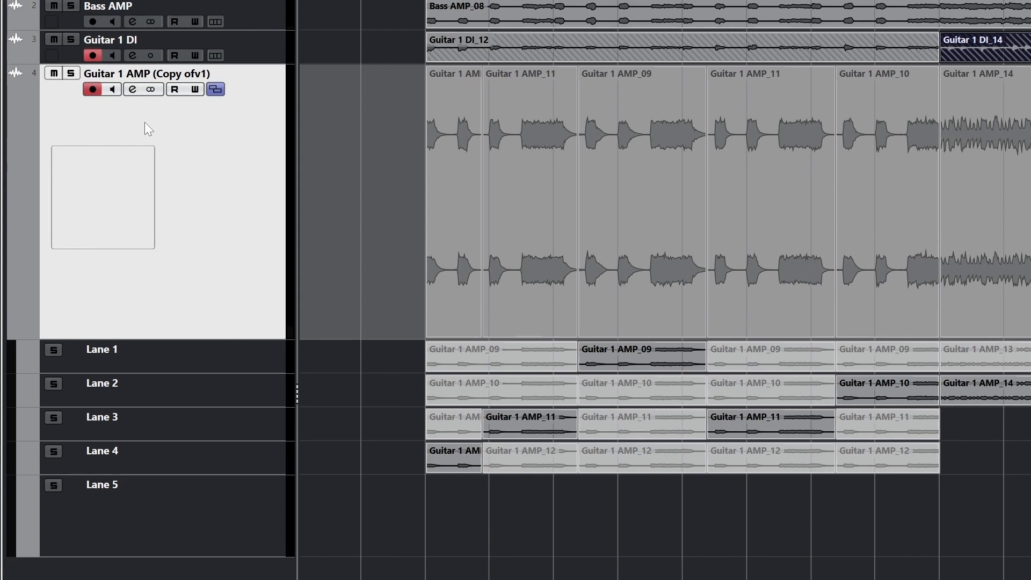
click(209, 74)
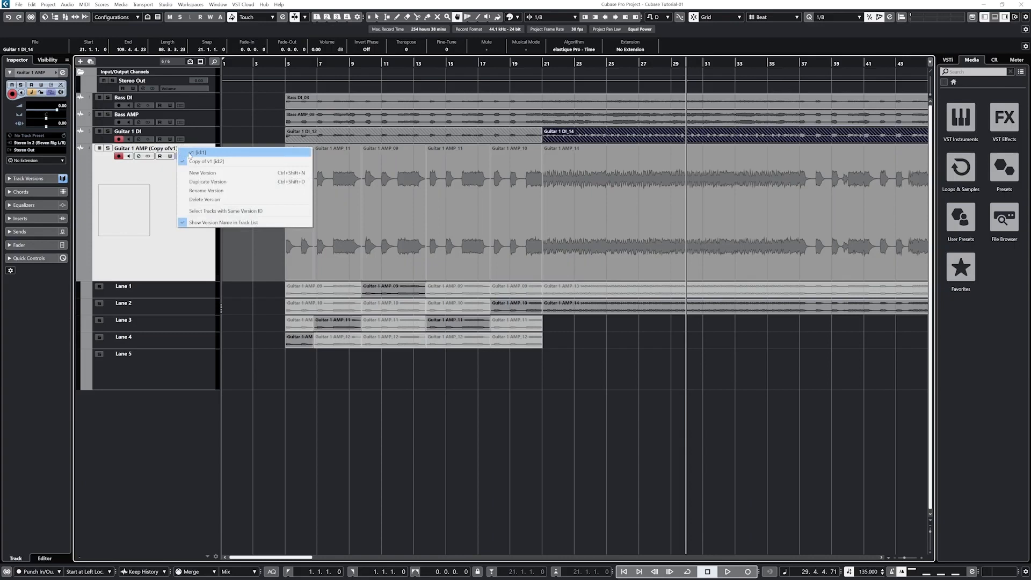
click(183, 154)
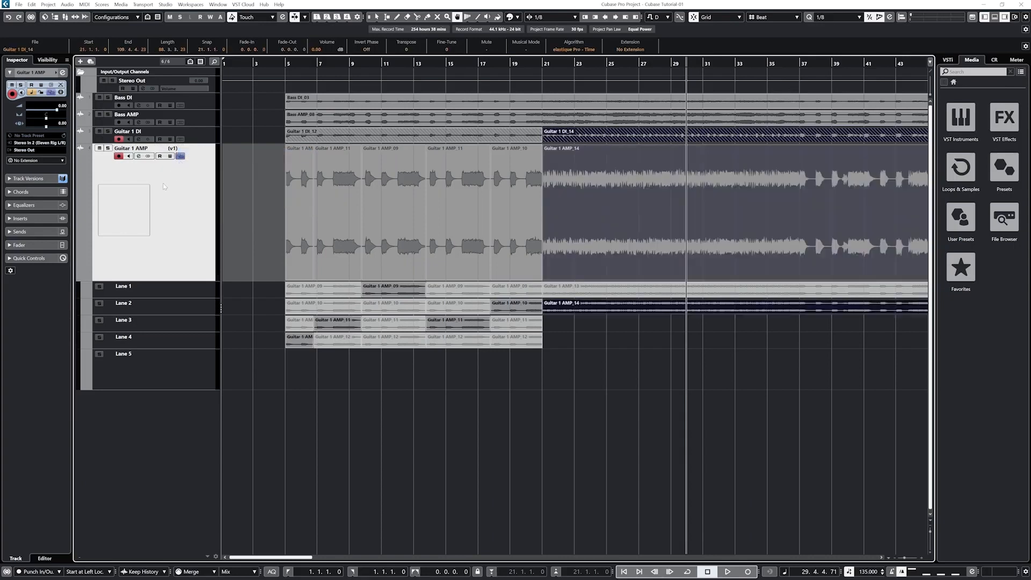
Select all Guitar 1 AMP take segments between bars 5 and 21 and delete their overlaps.
click(377, 17)
drag(273, 287, 537, 348)
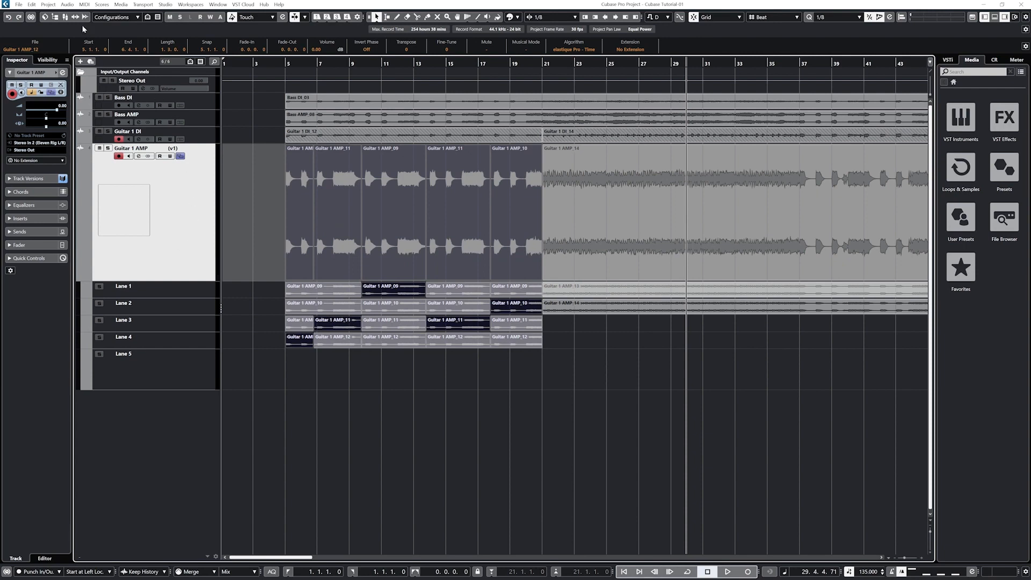
click(68, 4)
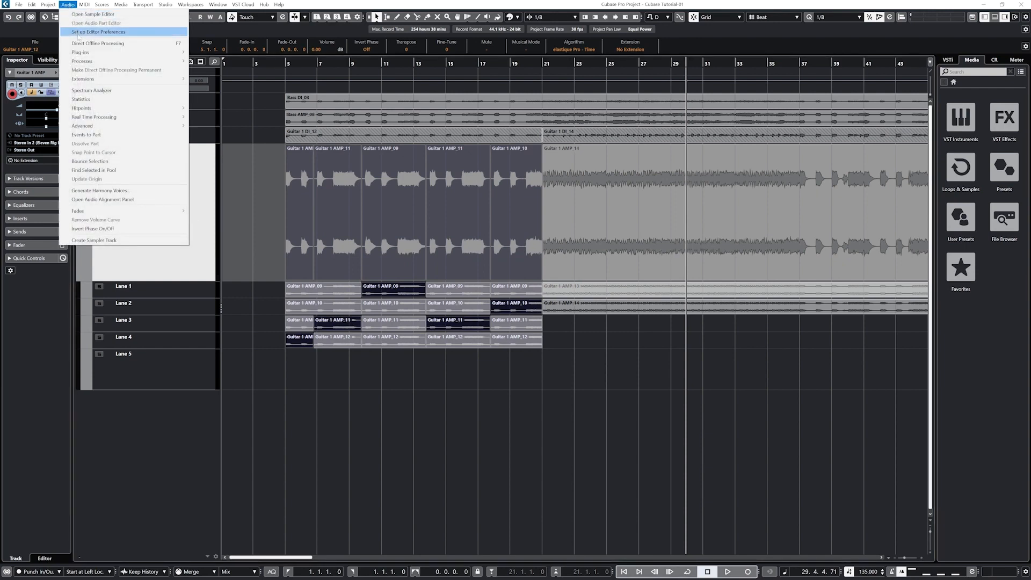
mouse_move(117, 127)
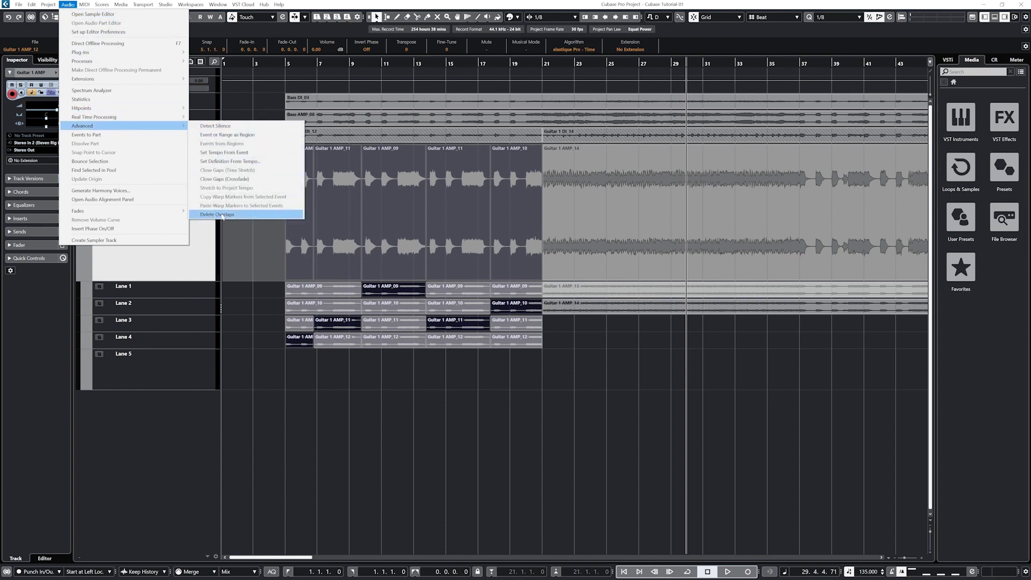
click(223, 216)
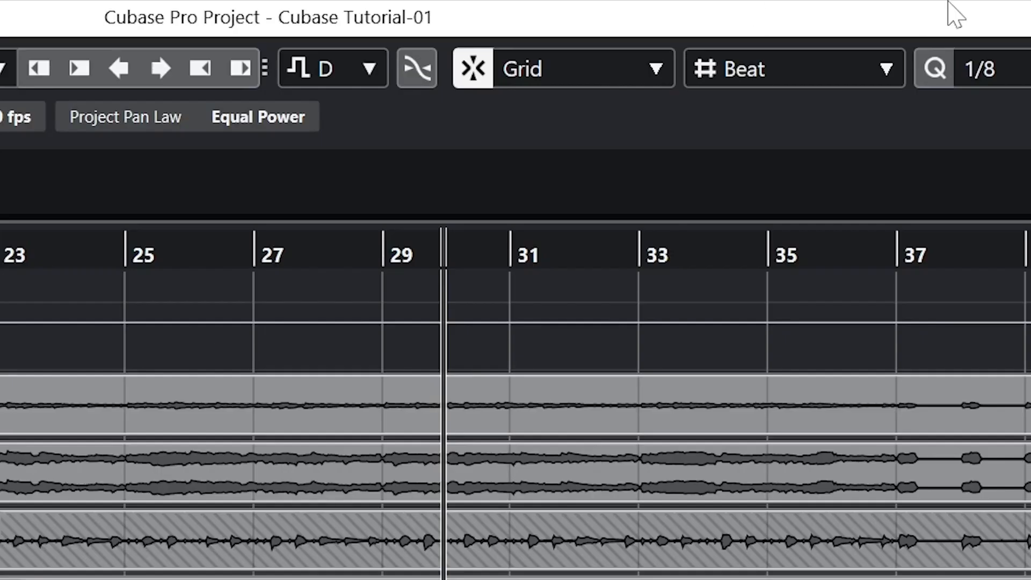
Turn off snapping, activate the Object Selection tool and place the cursor just before bar 7.
click(468, 74)
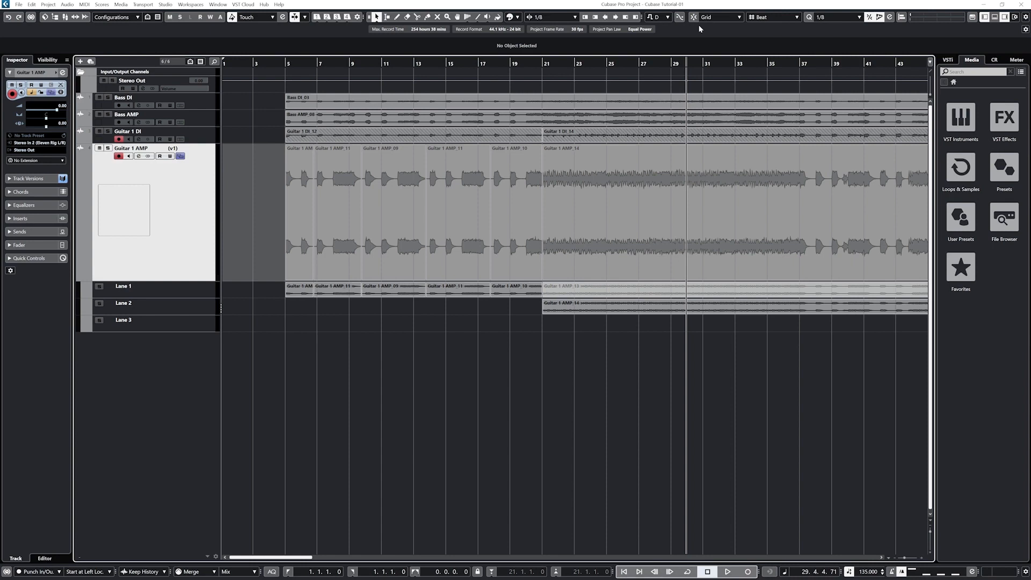
click(379, 18)
click(380, 17)
click(314, 64)
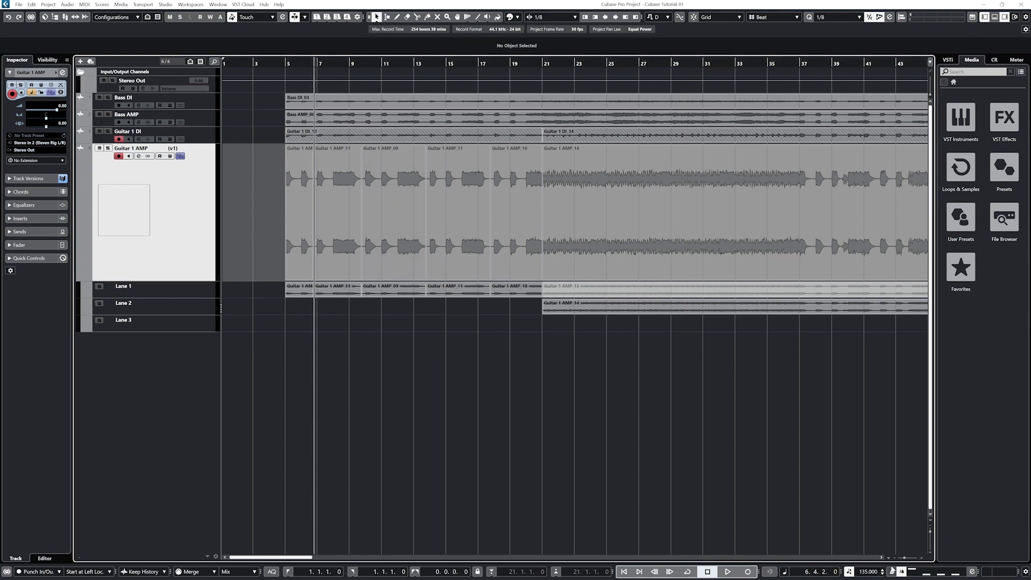
Move the Guitar 1 AMP_12/AMP_11 boundary slightly later before bar 7, and the AMP_11/AMP_09 boundary closer to bar 10.
click(922, 558)
click(922, 561)
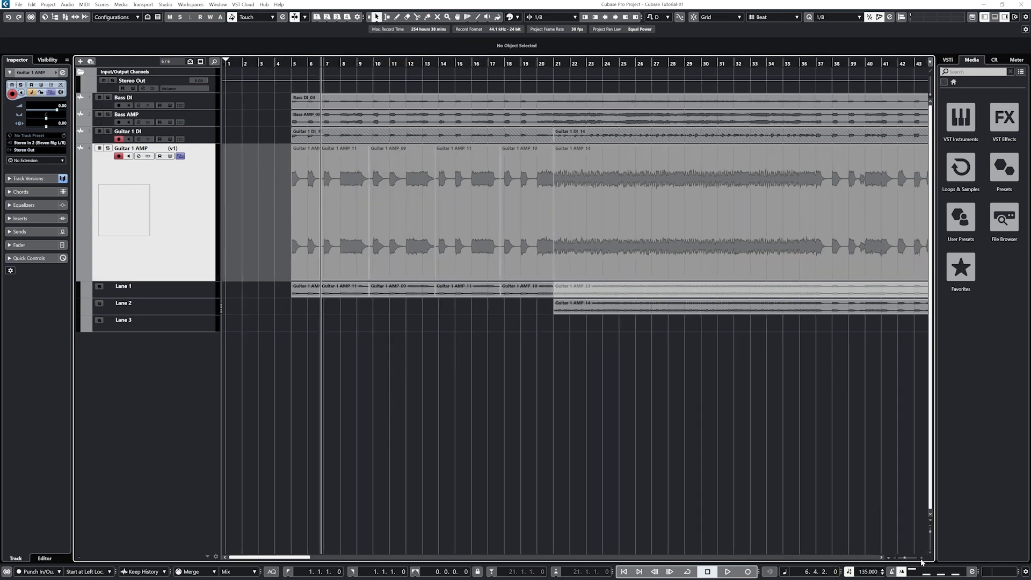
click(920, 560)
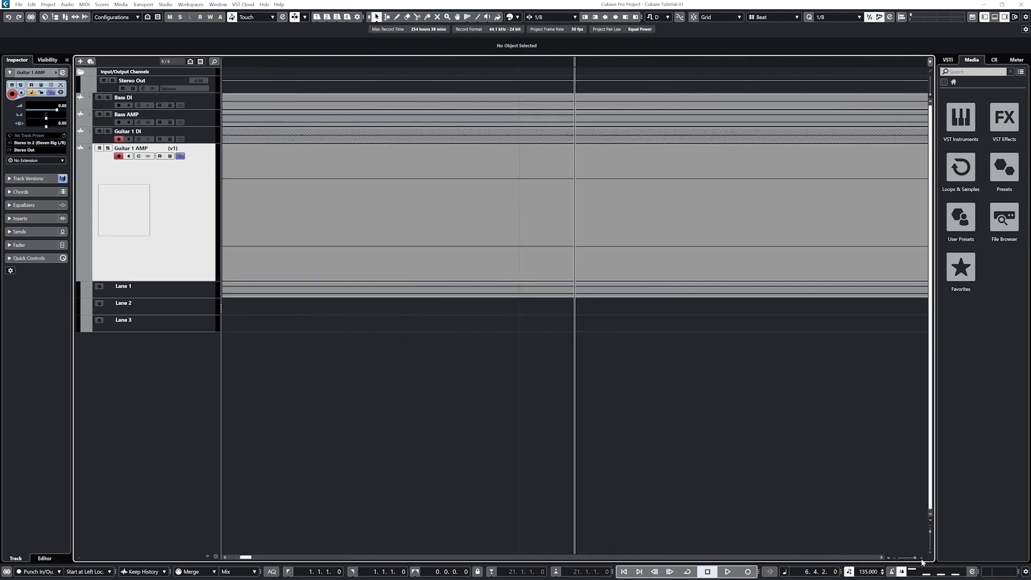
drag(914, 559, 907, 561)
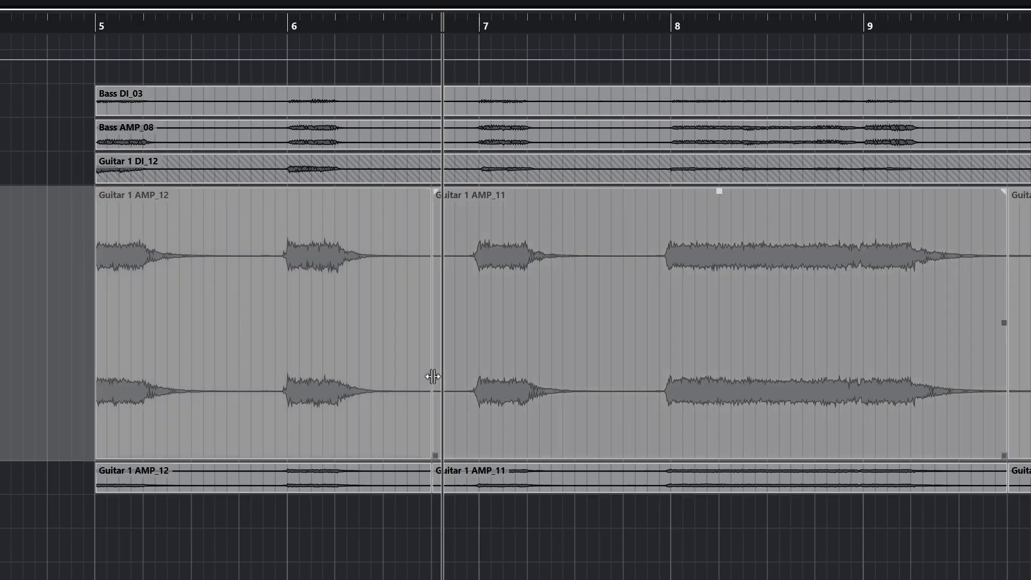
drag(568, 238, 576, 239)
mouse_move(446, 379)
mouse_down()
mouse_move(460, 379)
mouse_move(398, 379)
mouse_move(448, 382)
mouse_up()
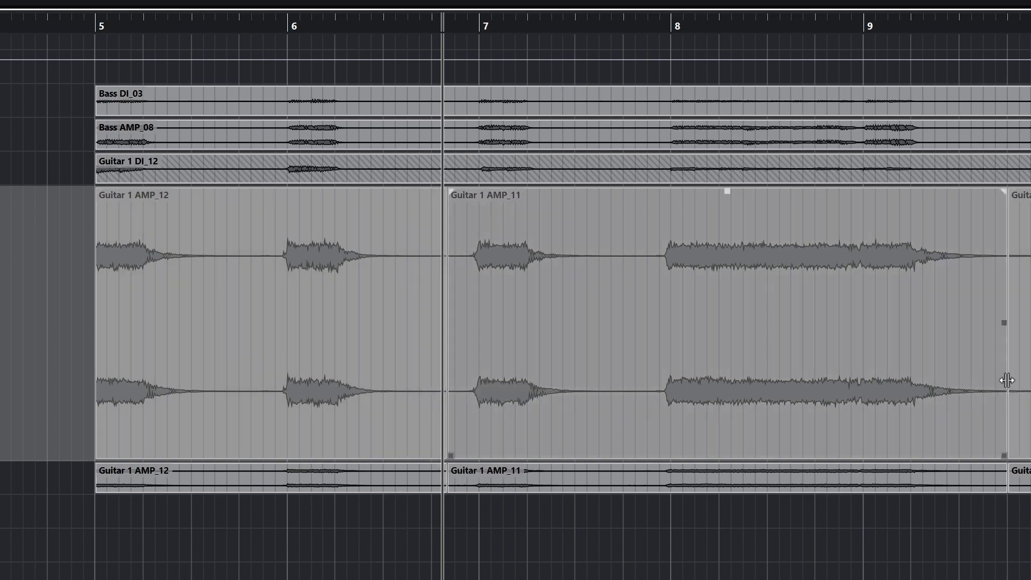
drag(1010, 378, 1028, 379)
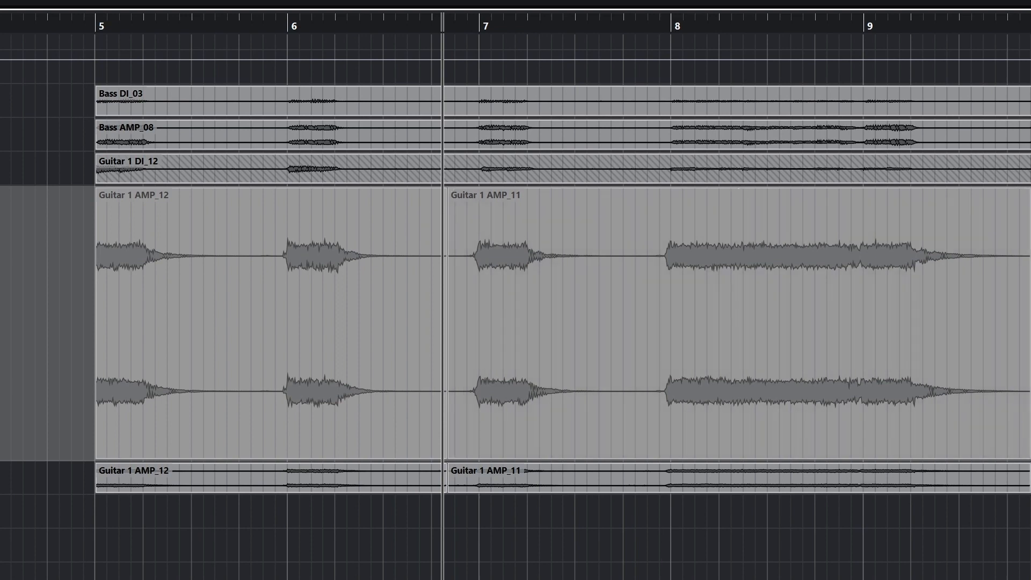
Crossfade the Guitar 1 AMP takes across the boundaries just before bar 7 and just before bar 10.
scroll(516, 290, left, 1)
scroll(515, 290, right, 10)
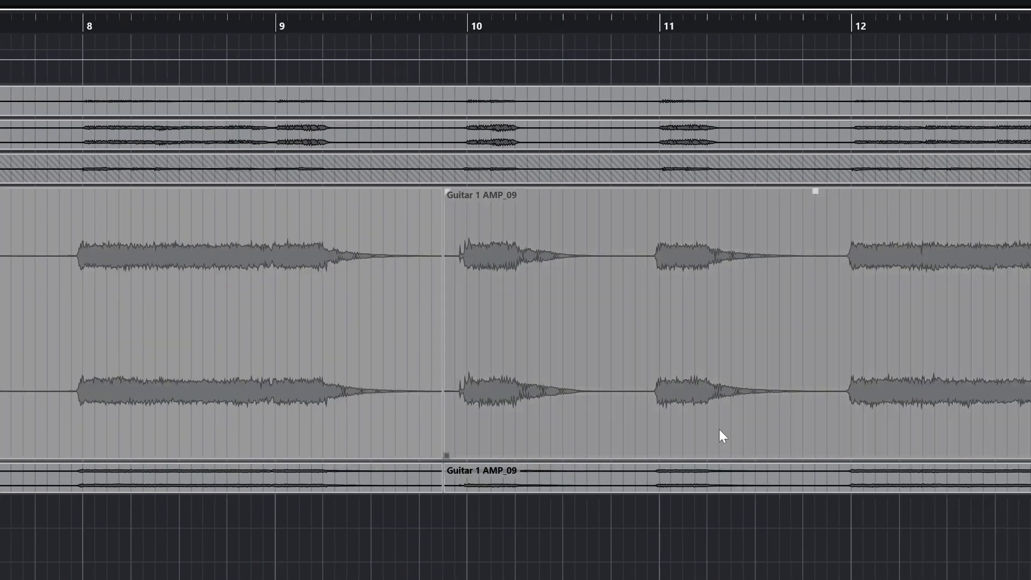
scroll(368, 382, right, 15)
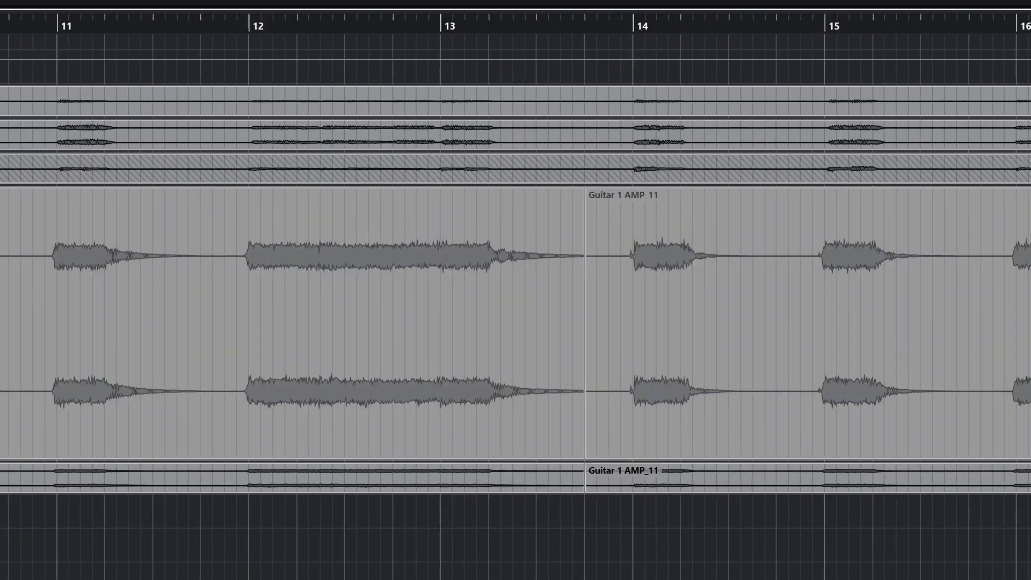
scroll(368, 381, left, 20)
drag(568, 358, 590, 360)
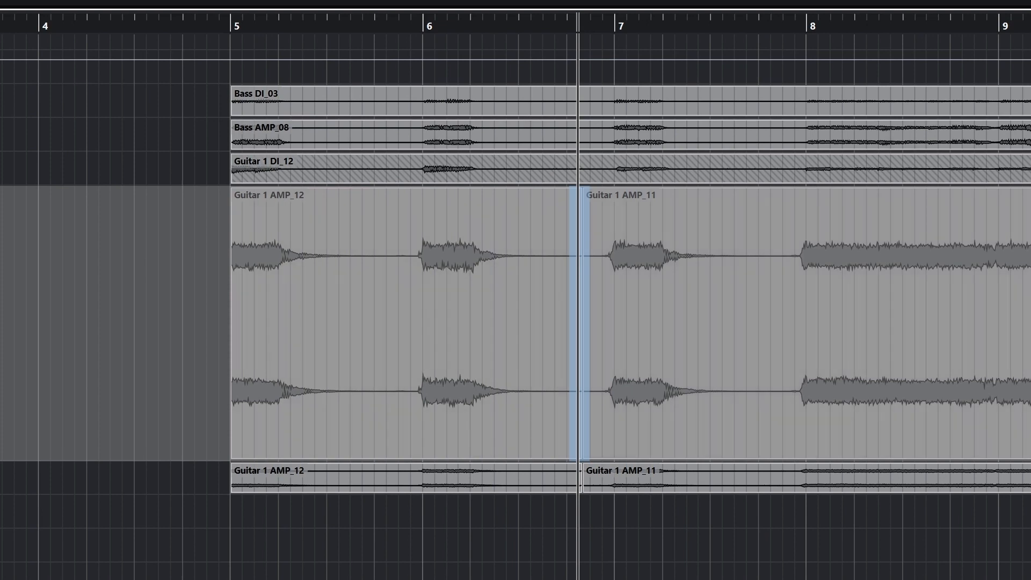
key(x)
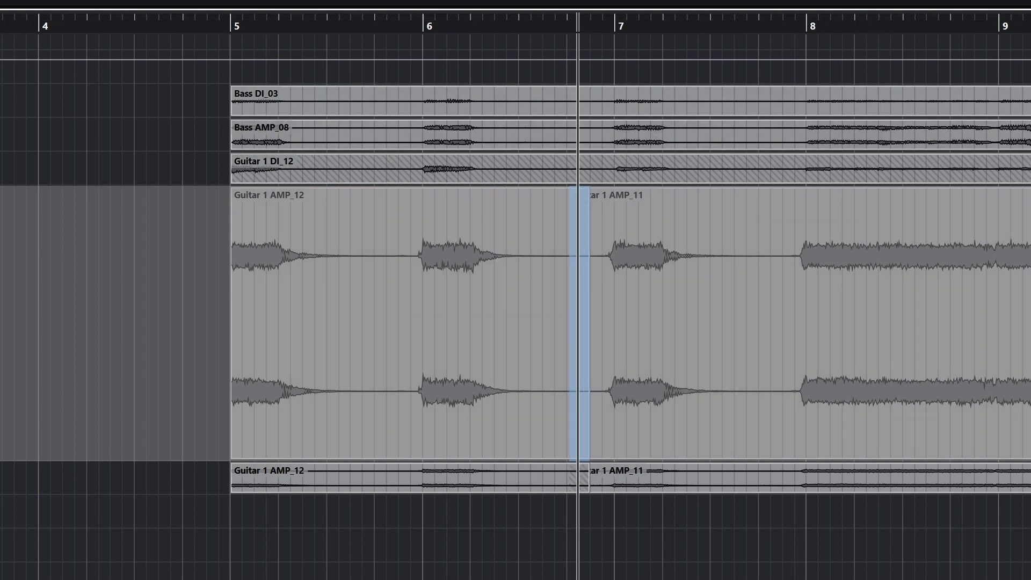
scroll(515, 322, right, 5)
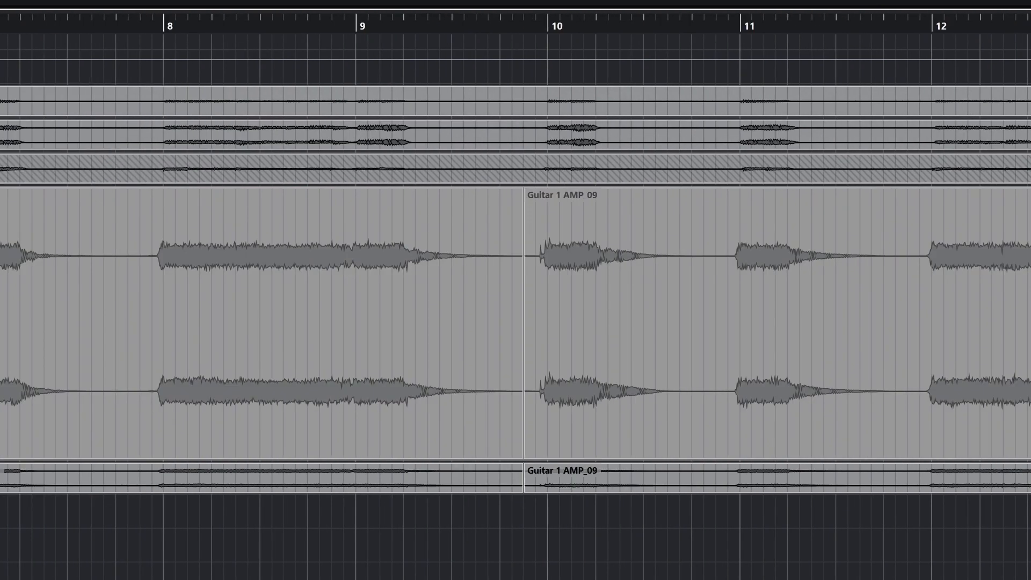
drag(508, 417, 530, 419)
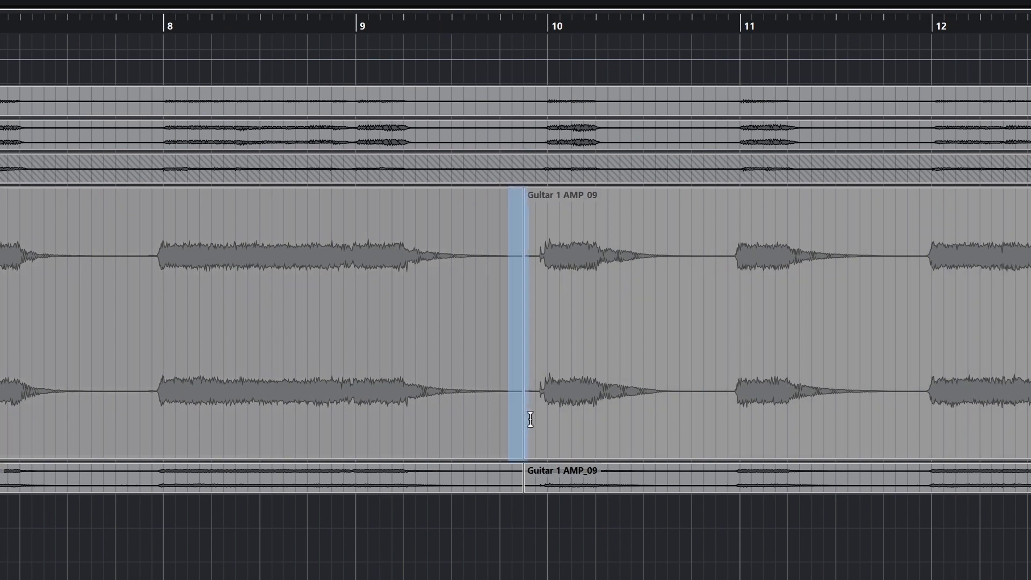
key(x)
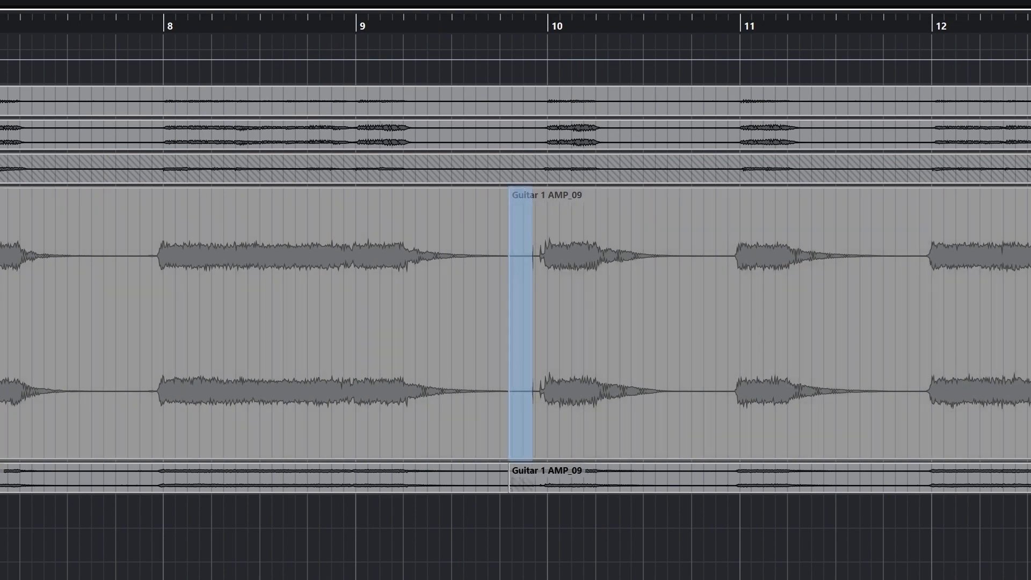
Trim the start of Guitar 1 AMP_12 to just before bar 5 and the track's final event to shortly after bar 109.
scroll(515, 322, right, 4)
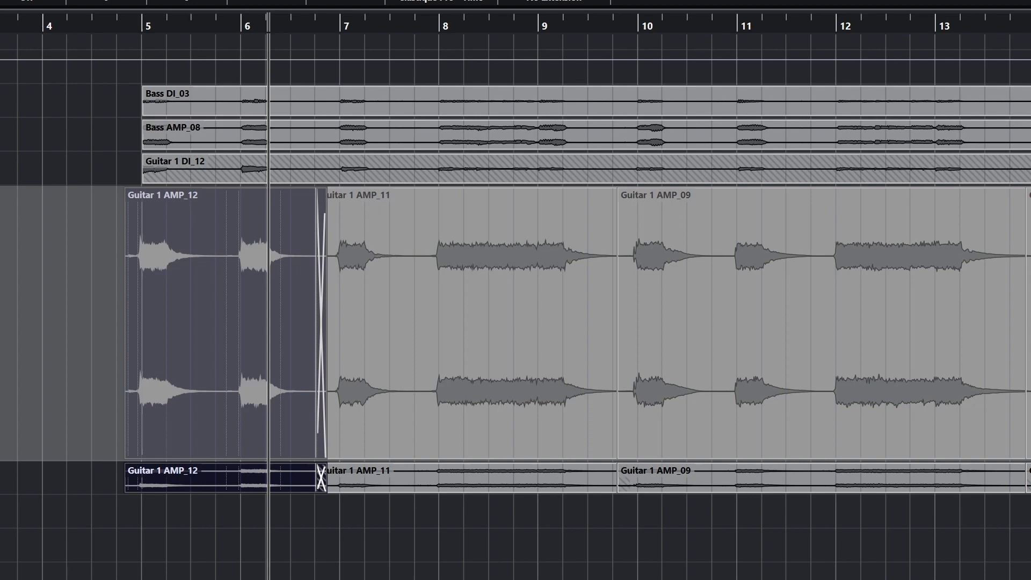
drag(126, 456, 136, 457)
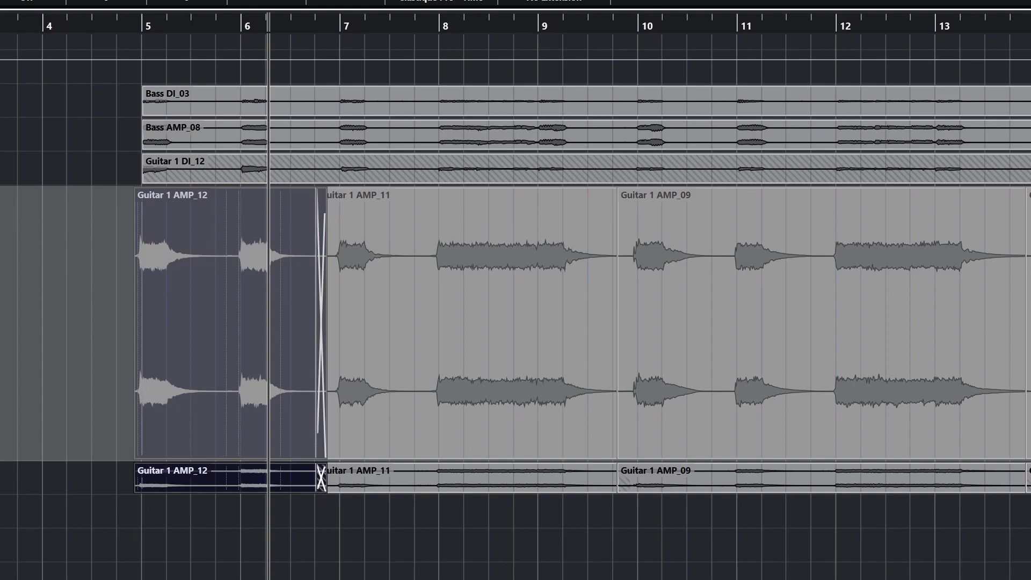
scroll(515, 322, right, 20)
scroll(516, 322, left, 3)
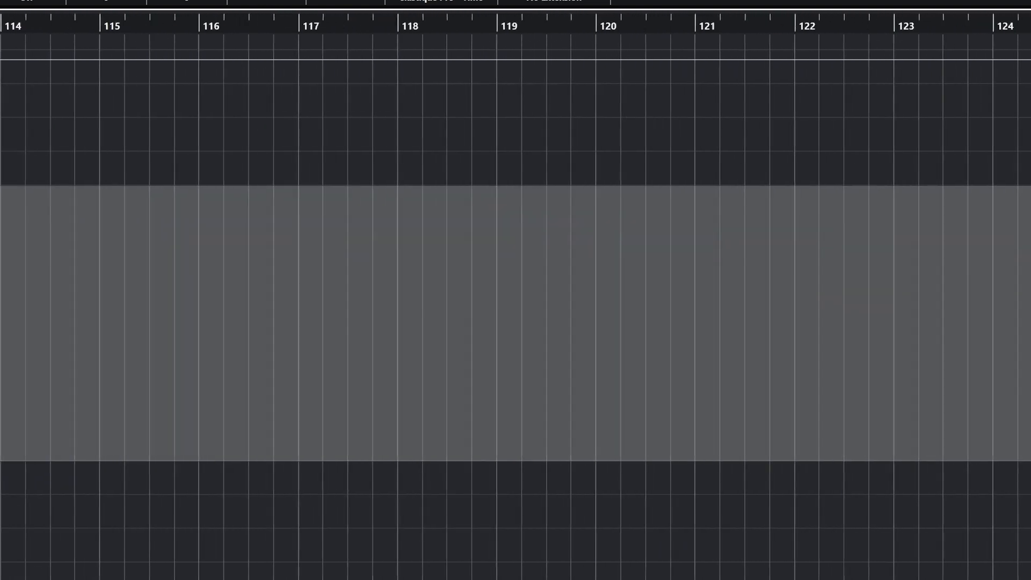
scroll(516, 322, left, 5)
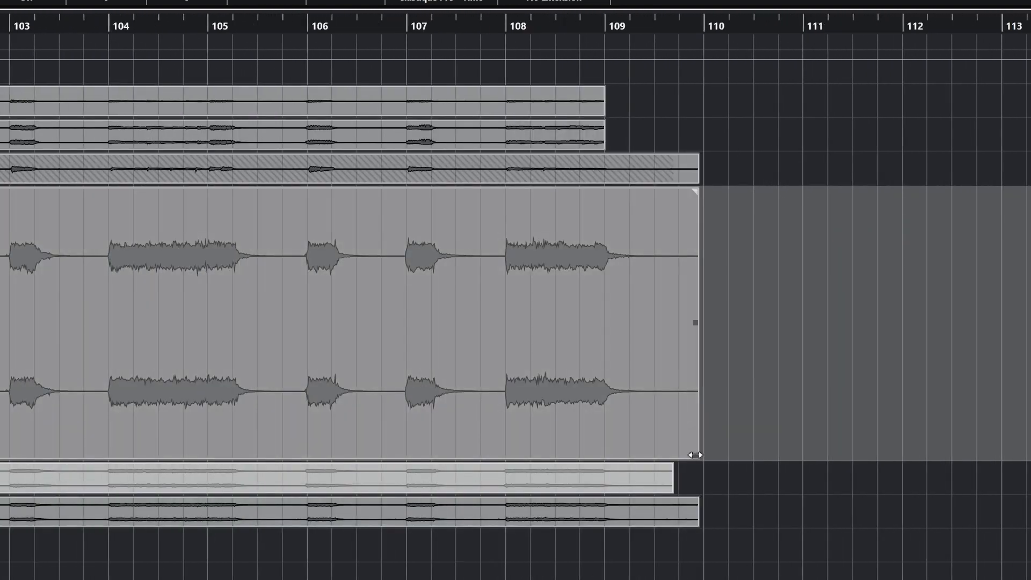
drag(699, 454, 643, 457)
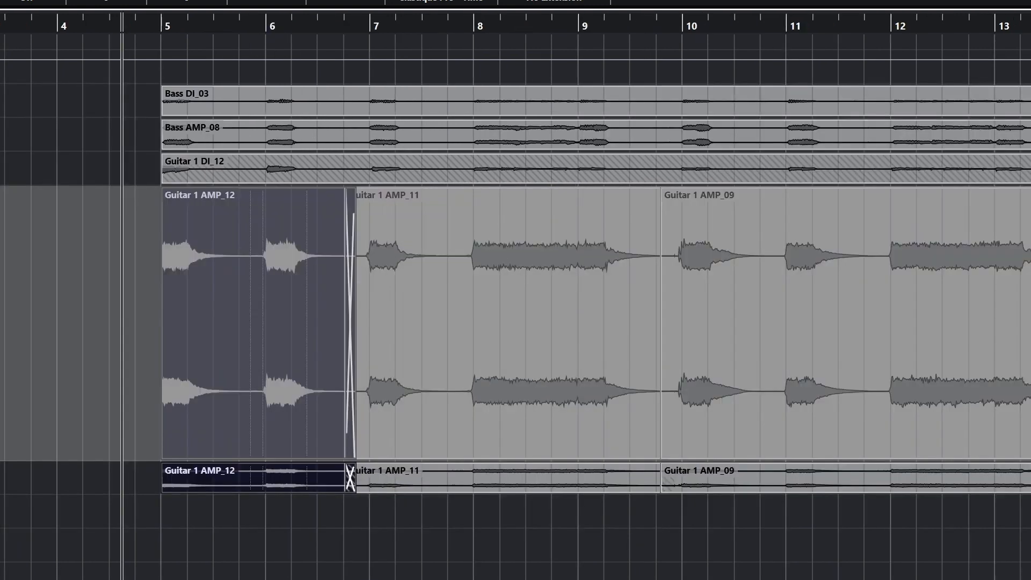
Play back the start of Guitar 1 AMP_12 from just before bar 5 to check its first attack.
click(107, 26)
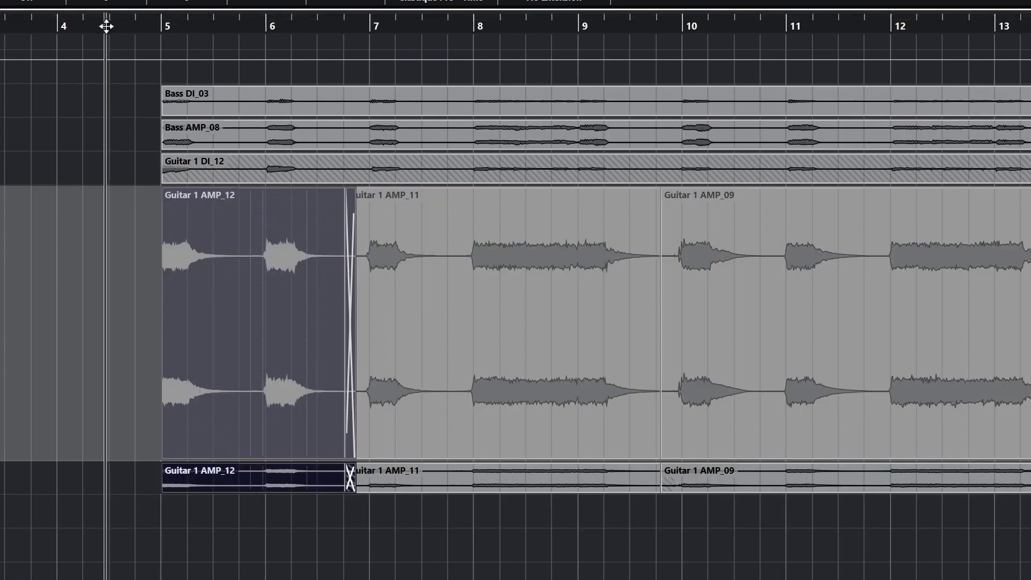
click(120, 26)
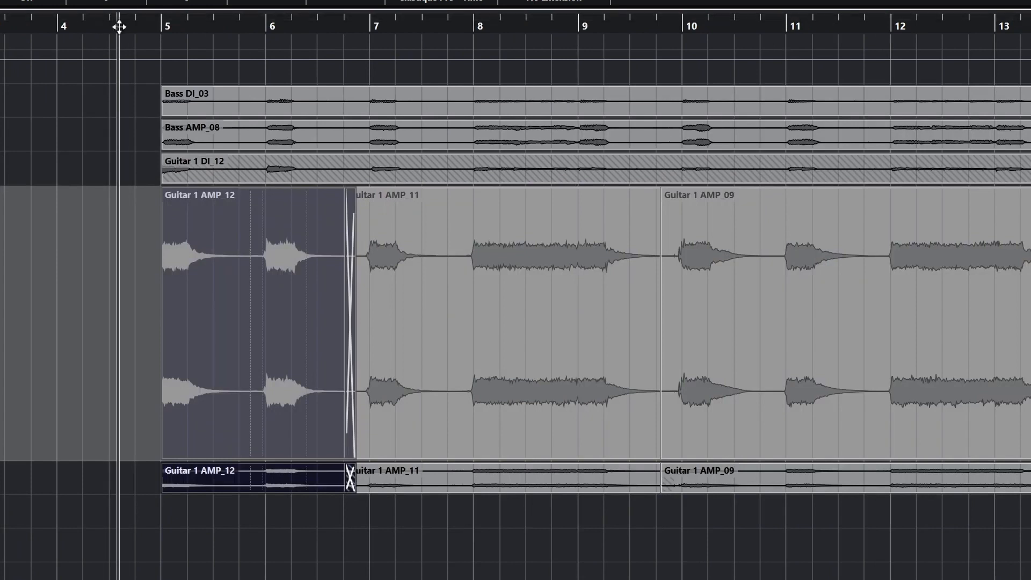
key(space)
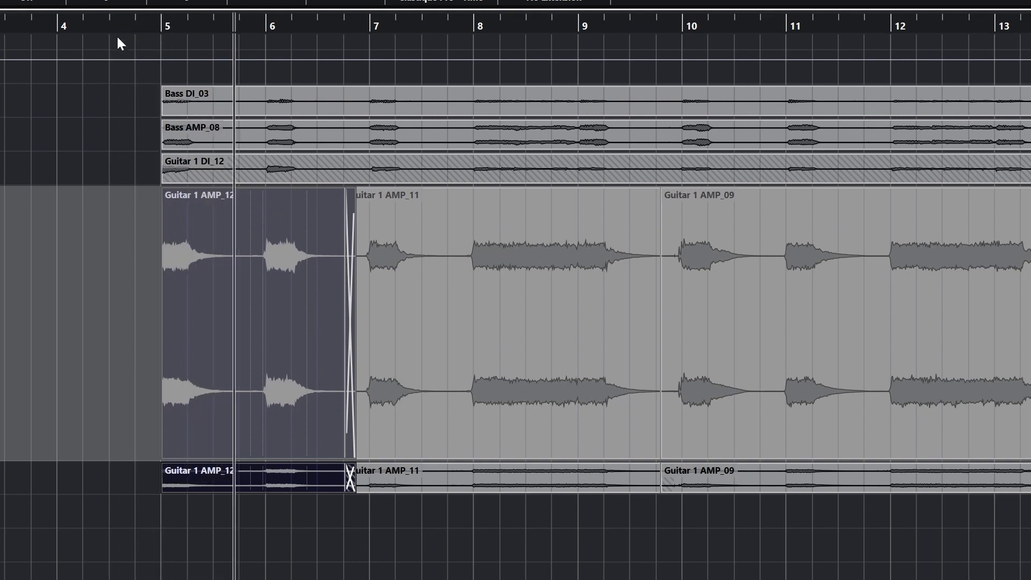
key(space)
click(142, 26)
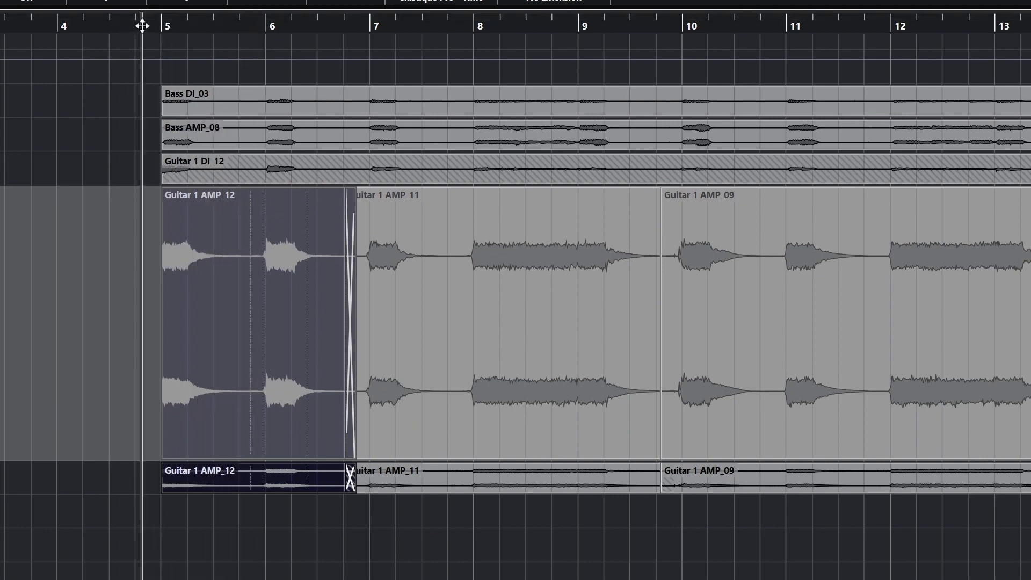
key(space)
key(space)
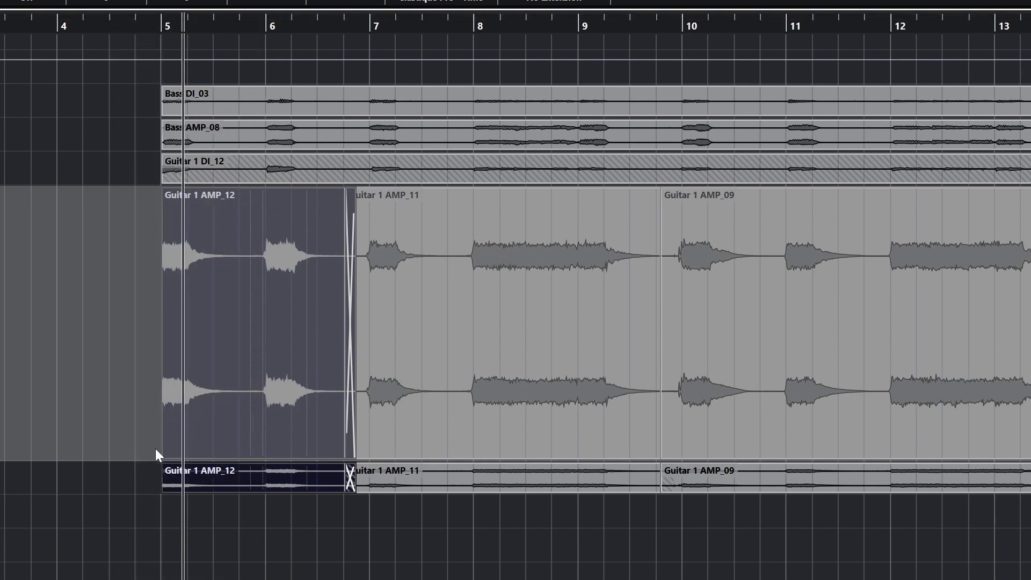
Extend the start of Guitar 1 AMP_12 to slightly before bar 5 and play the beginning again.
drag(162, 456, 144, 456)
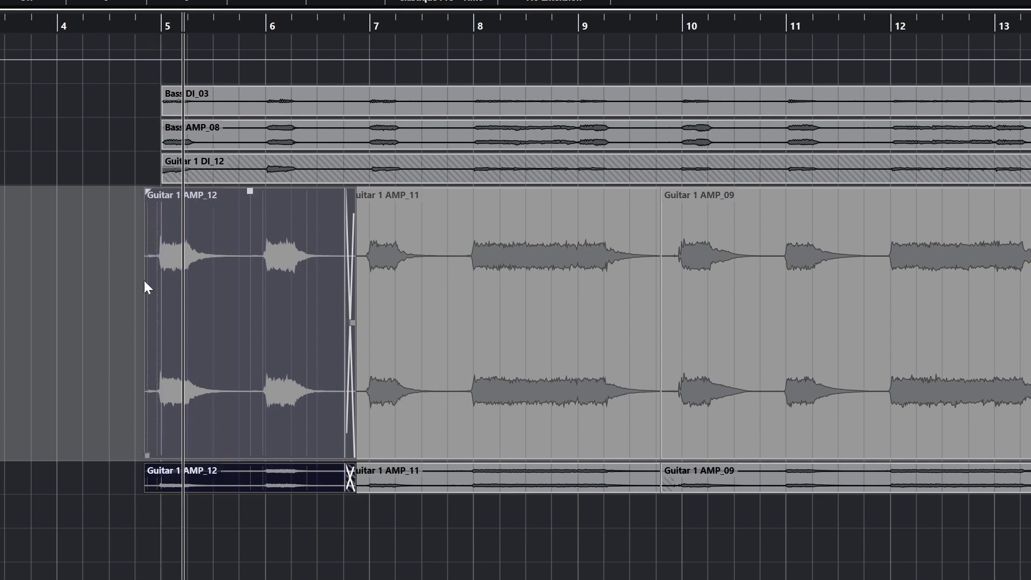
click(123, 28)
key(space)
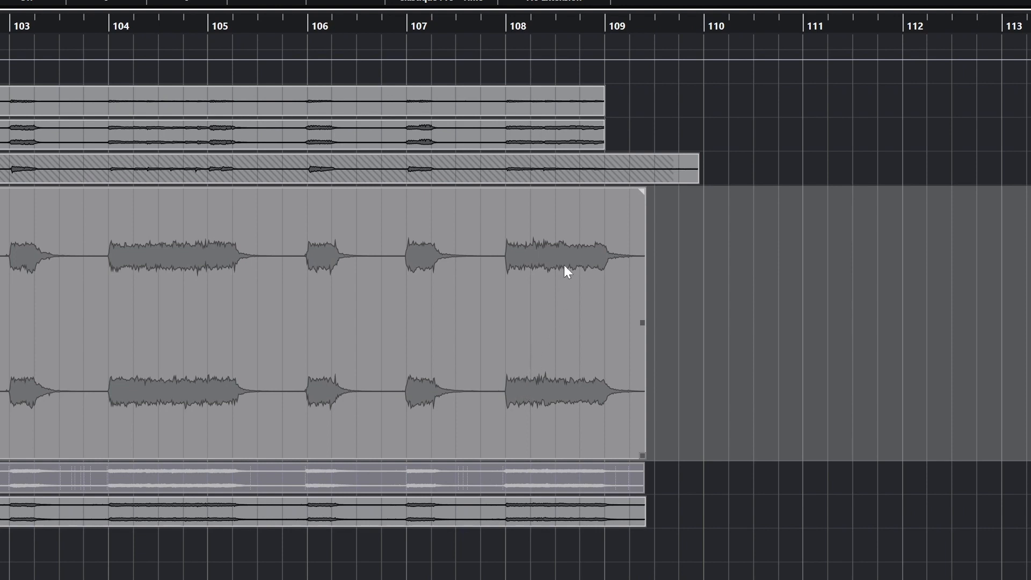
Add a fade-out with a length of 0.3.0.41 to the end of Guitar 1 AMP_14 and open its fade editor to view the presets.
drag(642, 190, 565, 215)
double_click(611, 282)
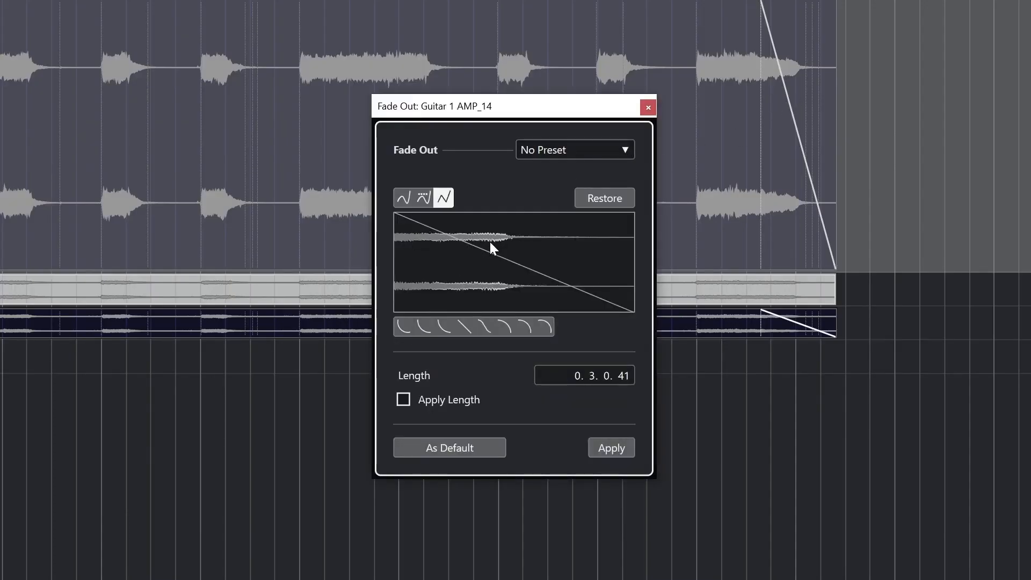
click(649, 112)
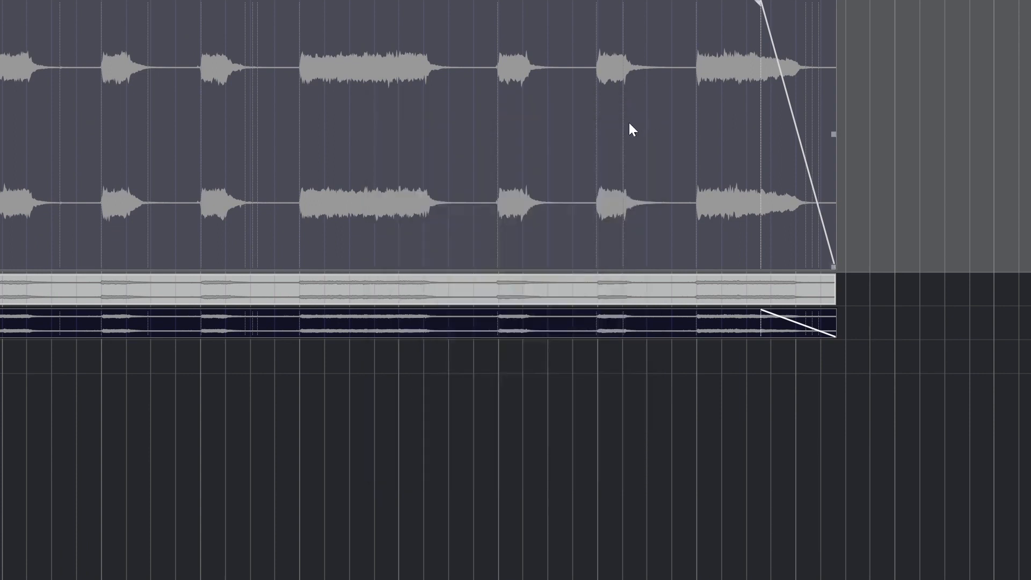
double_click(809, 30)
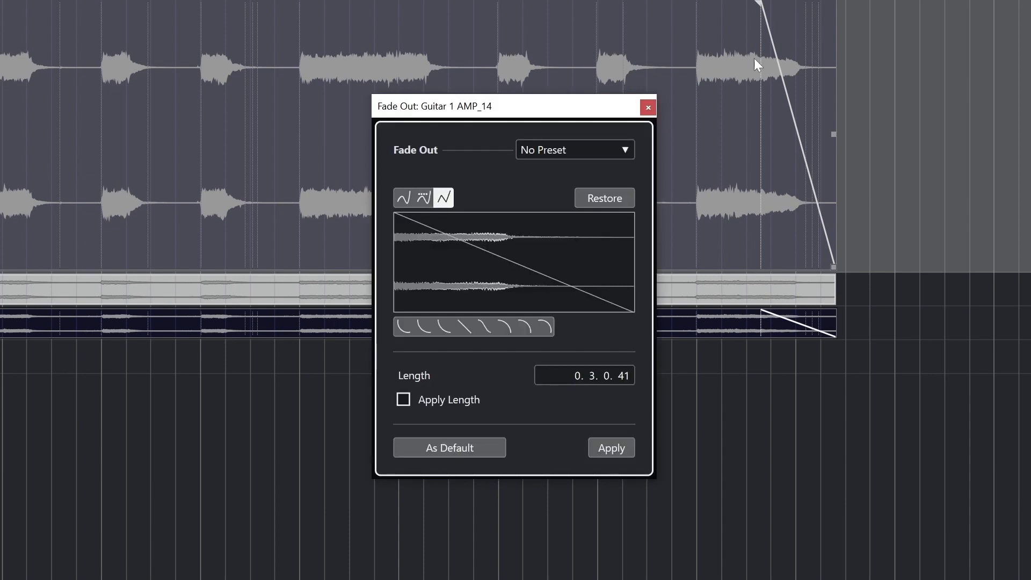
click(597, 148)
click(513, 172)
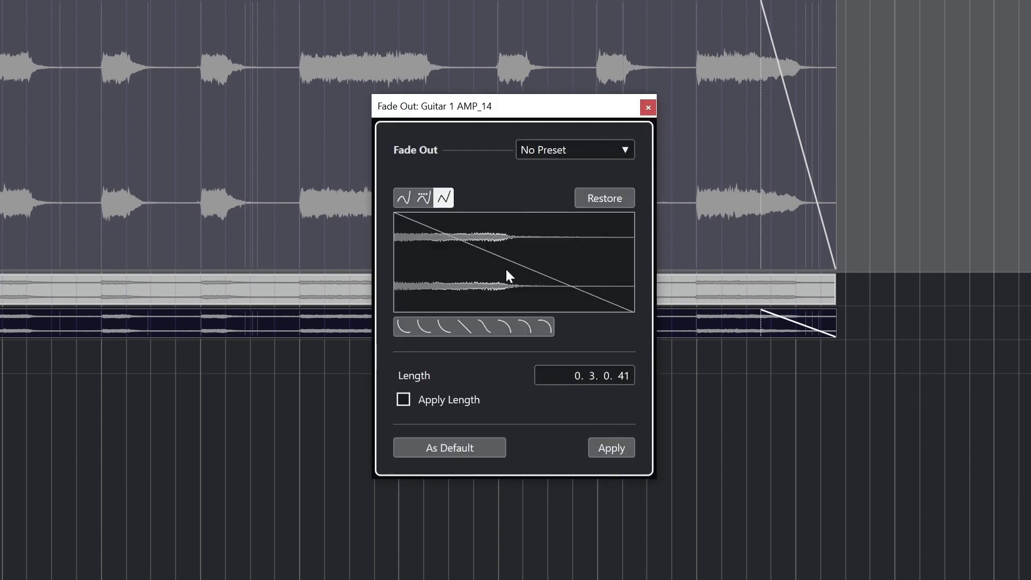